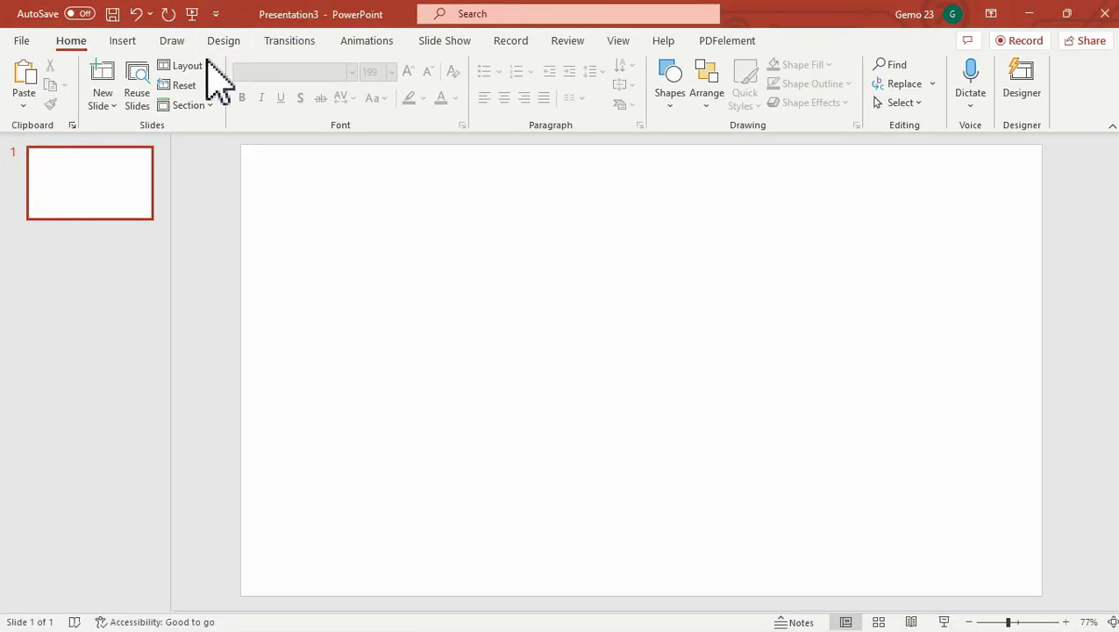
Step: Open the Quick Access Toolbar options and list All Commands
click(33, 44)
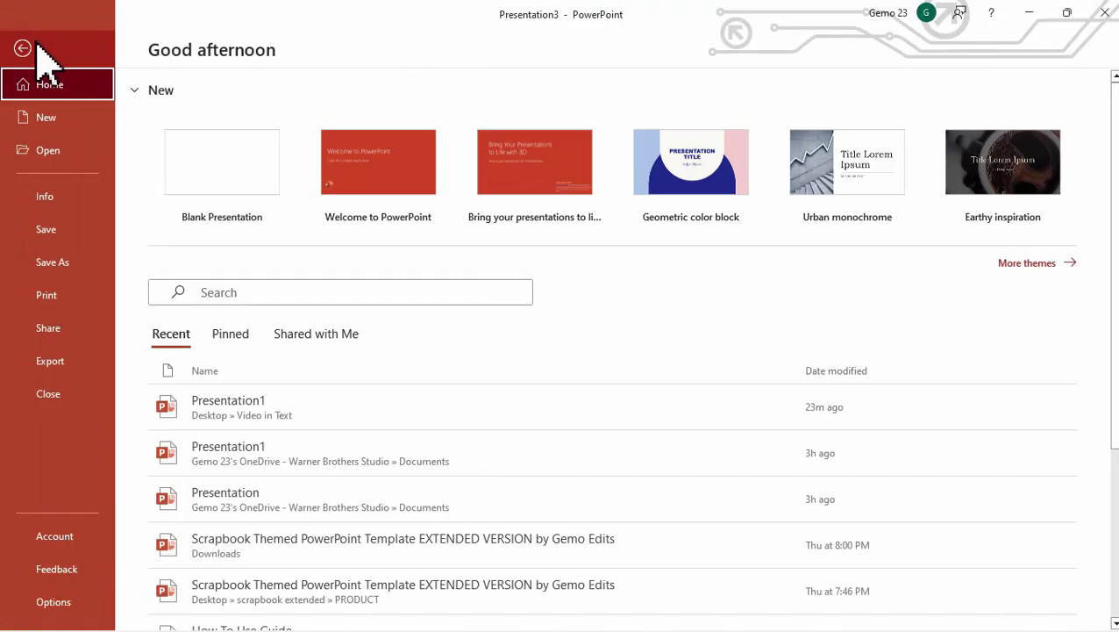
click(50, 605)
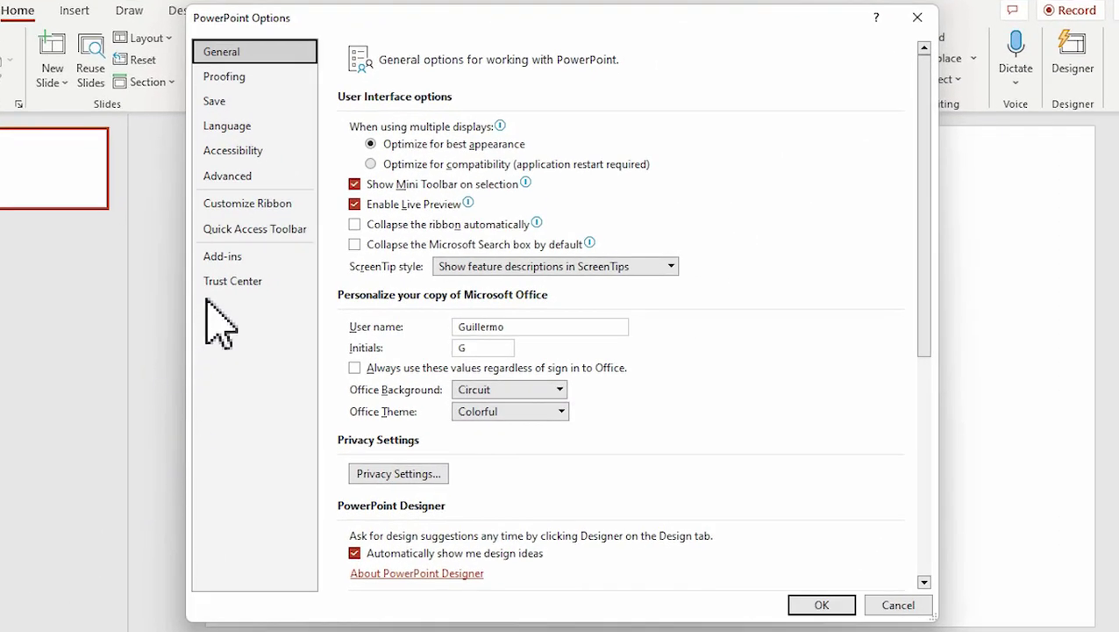
click(258, 232)
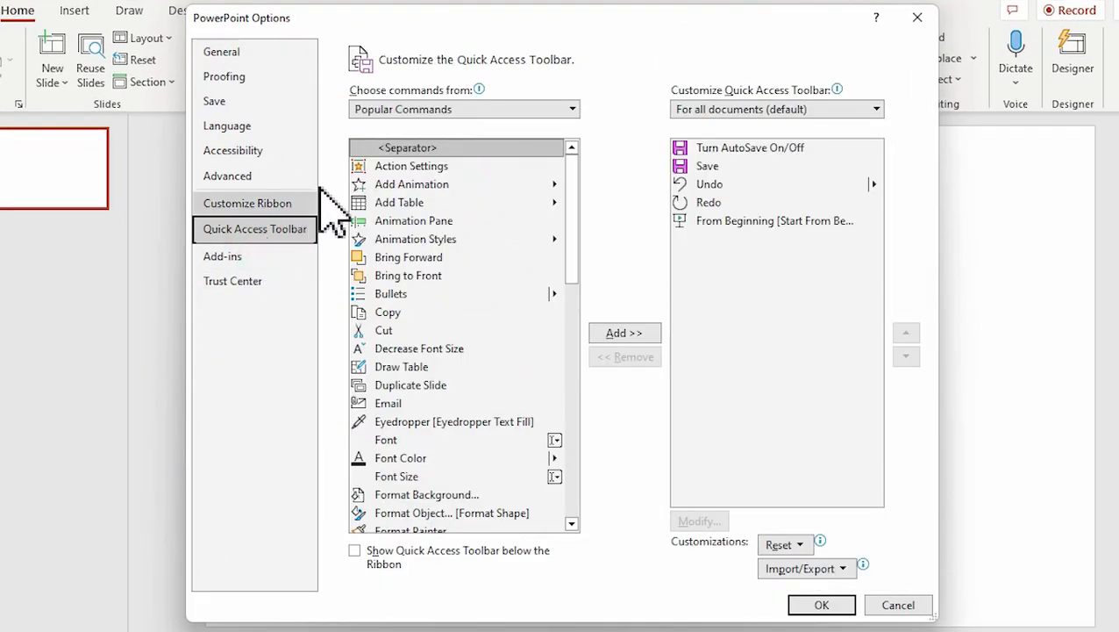
click(511, 109)
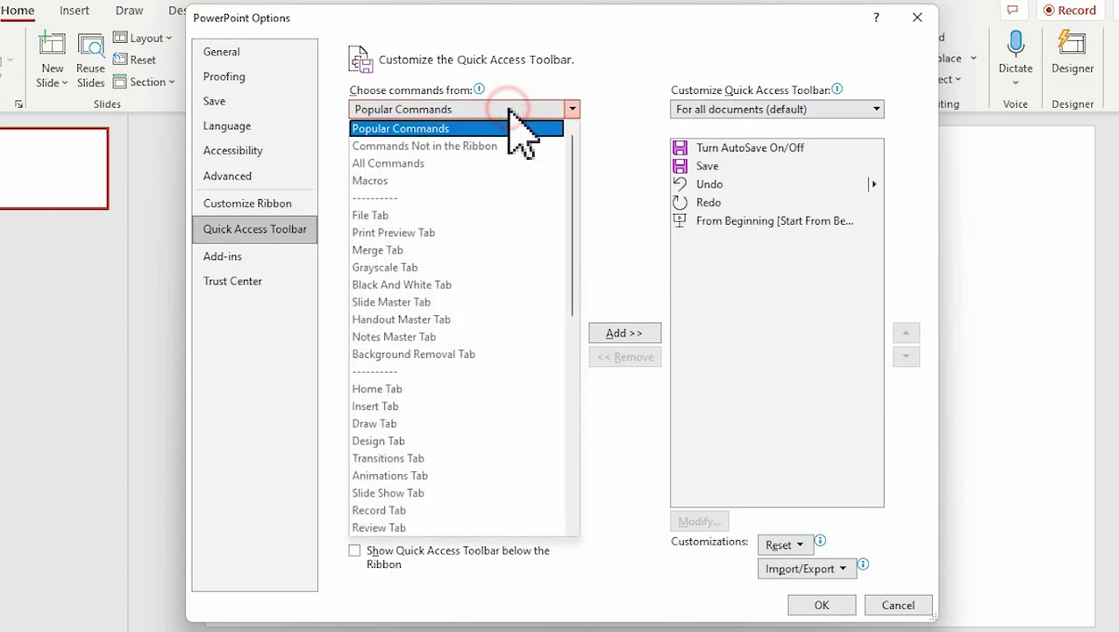
click(404, 165)
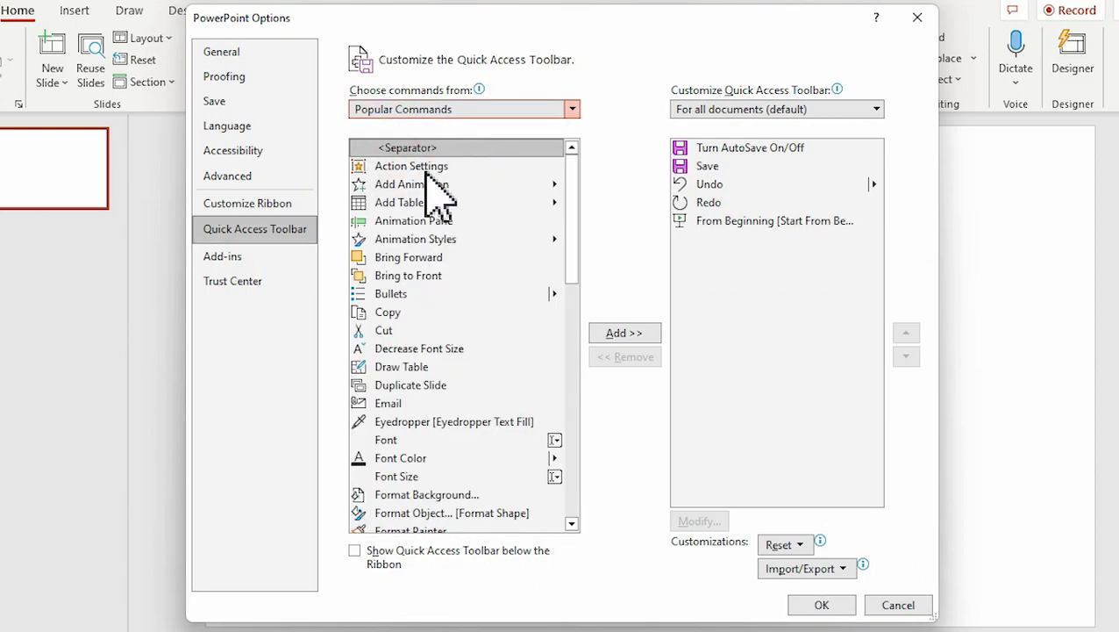
Step: Find Merge Shapes in the command list, add it to the toolbar and confirm
click(572, 208)
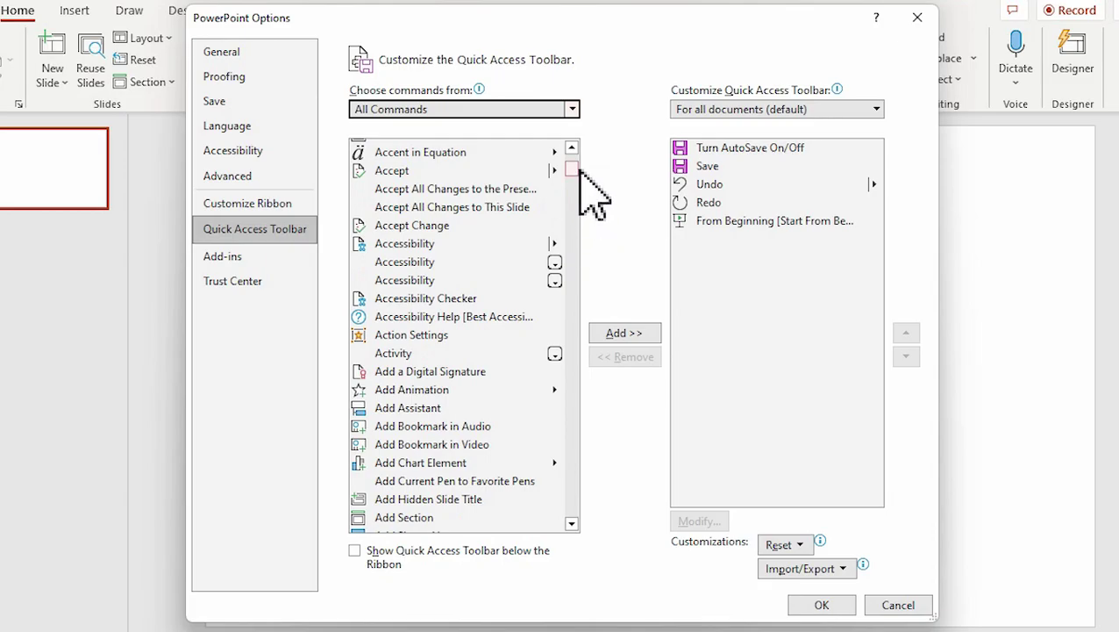
drag(576, 171, 566, 338)
click(544, 344)
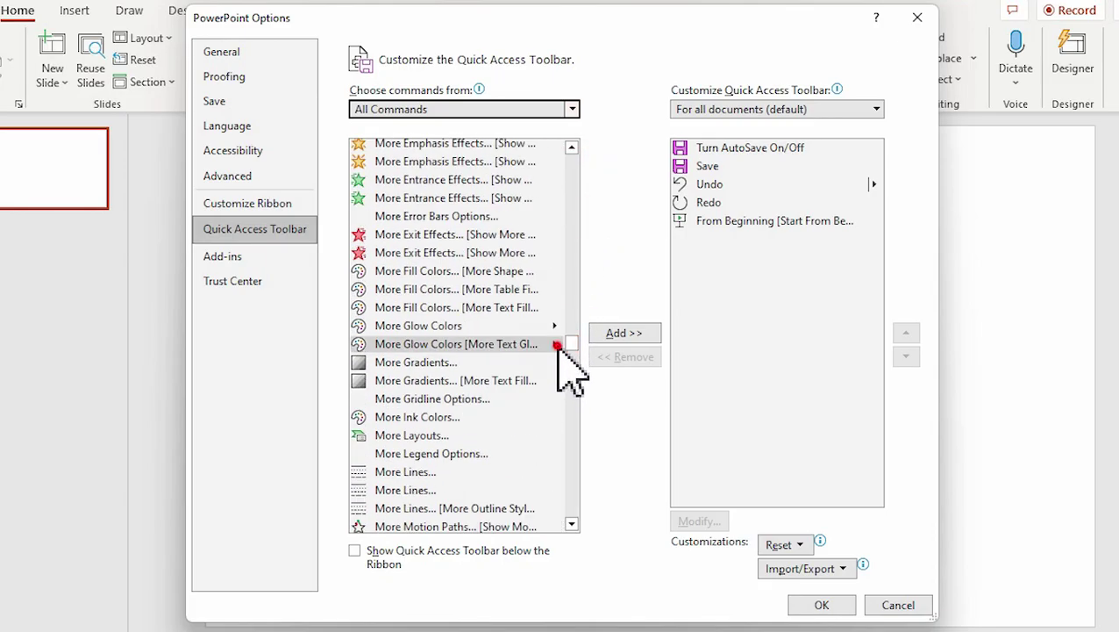
scroll(465, 307, up, 10)
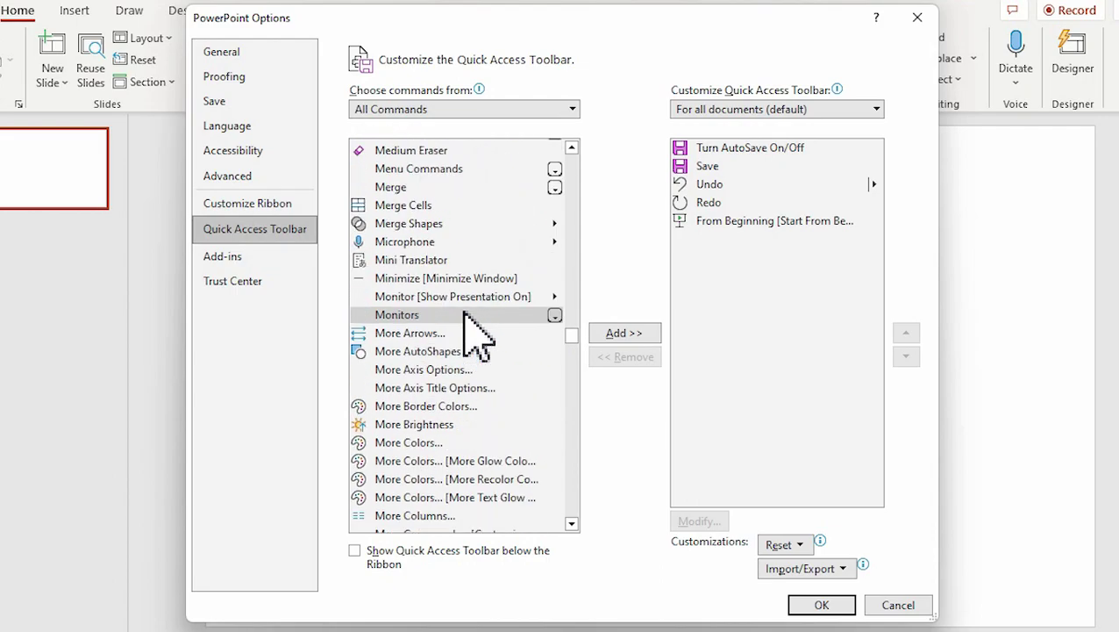
click(456, 223)
click(642, 334)
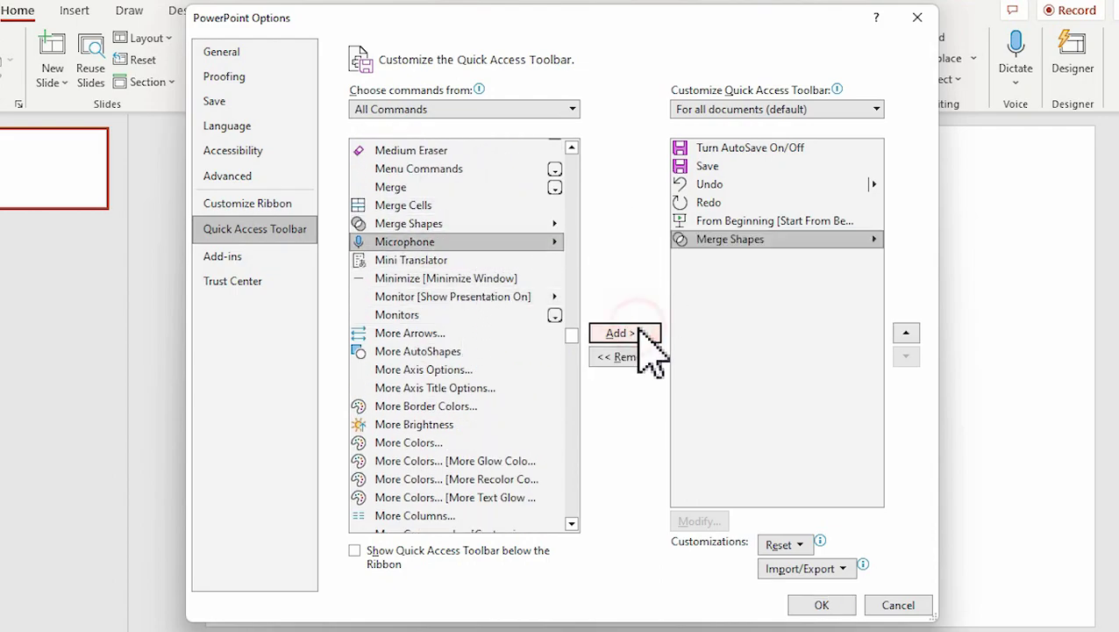
click(833, 604)
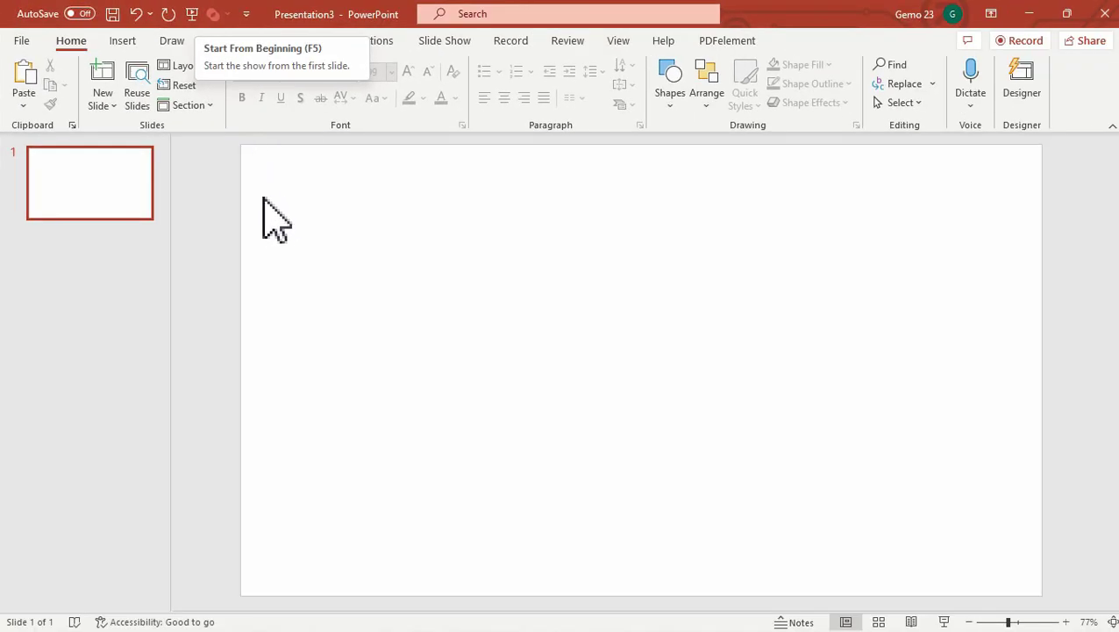
click(578, 433)
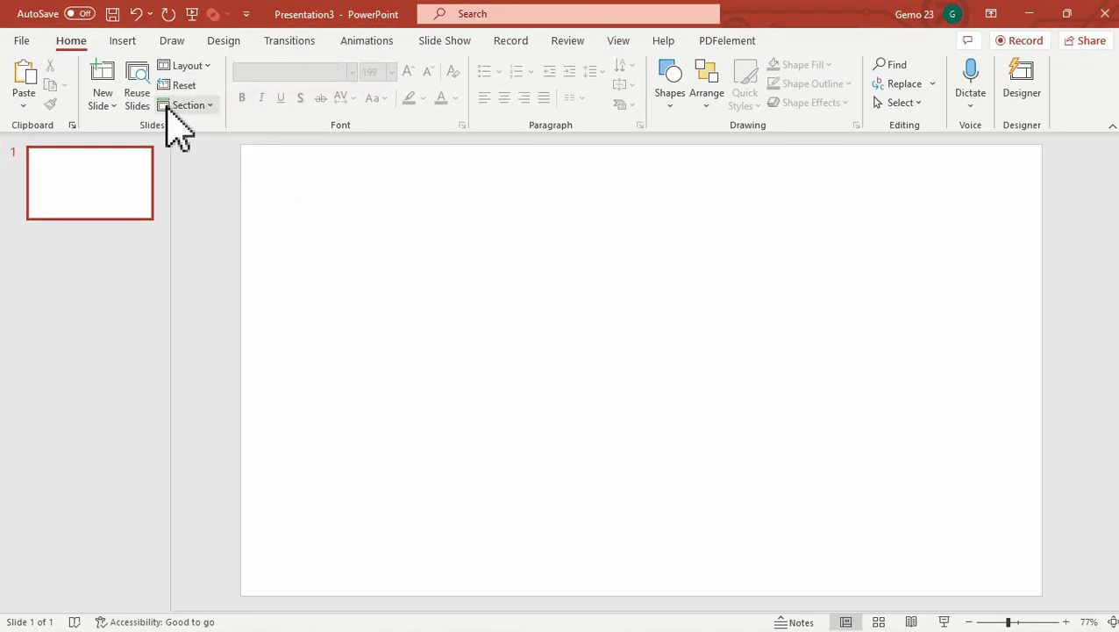
Step: Draw a text box across the upper slide and type EARTH
click(126, 41)
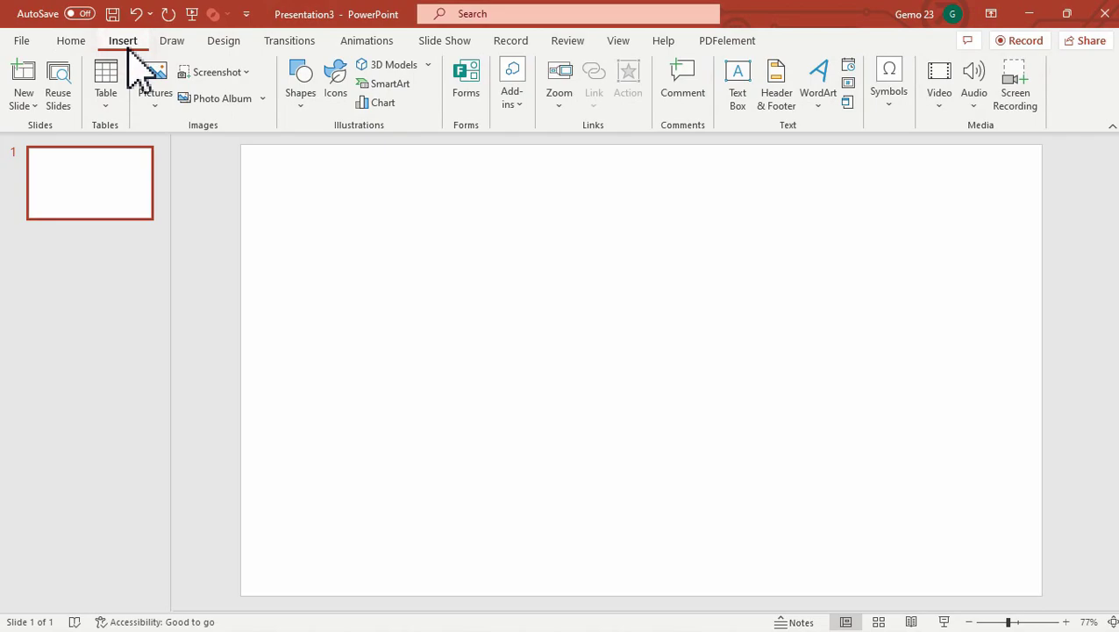
click(735, 102)
drag(357, 235, 974, 421)
text(EAR)
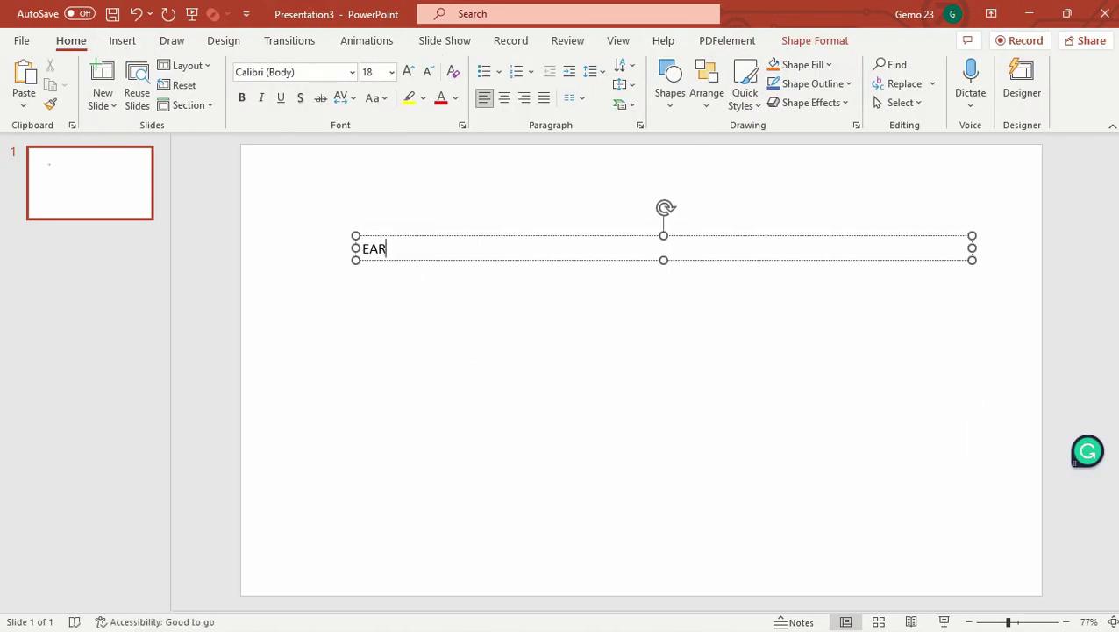
text(TH)
Step: Format EARTH in Raleway Black at 199 pt, centre-aligned and nudged down toward slide centre
key(ctrl+a)
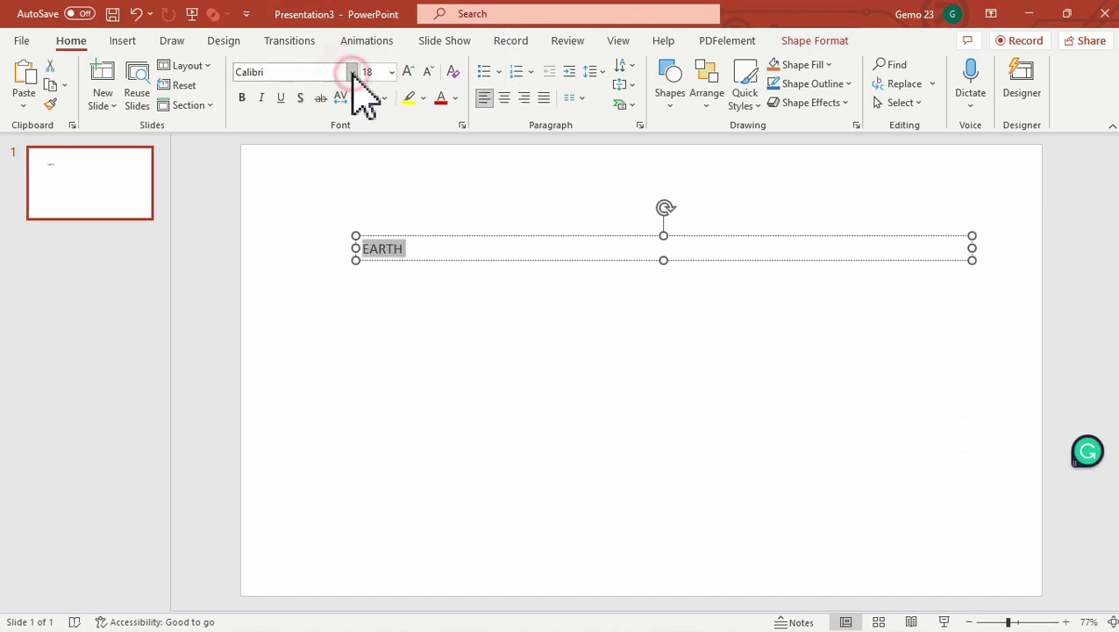
click(352, 72)
click(338, 214)
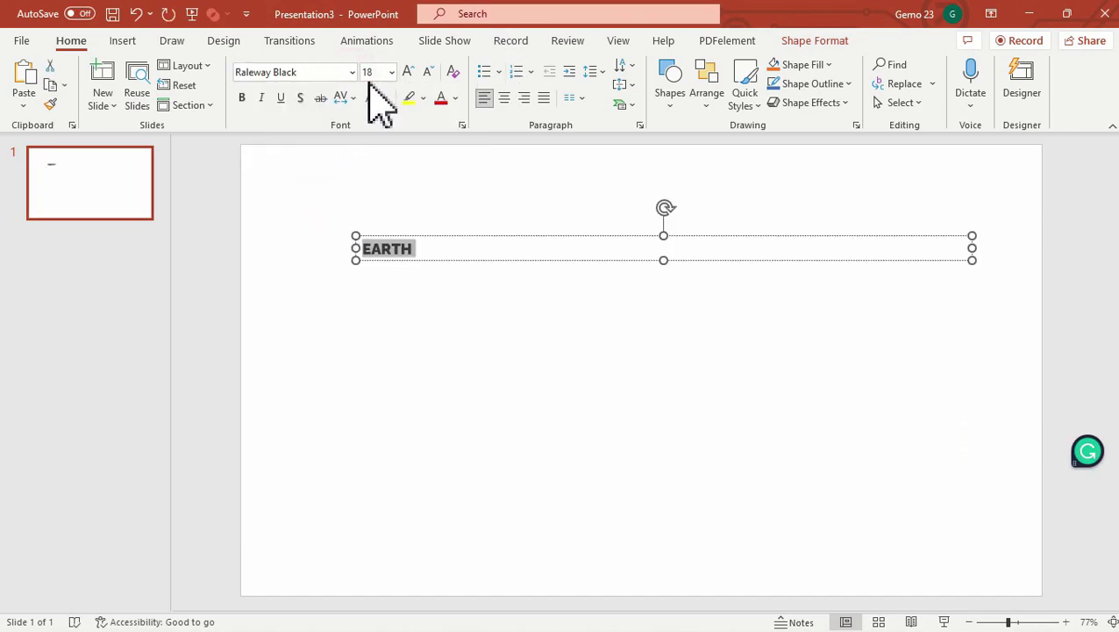
click(403, 74)
click(403, 74)
click(403, 74)
click(404, 75)
click(403, 75)
click(403, 74)
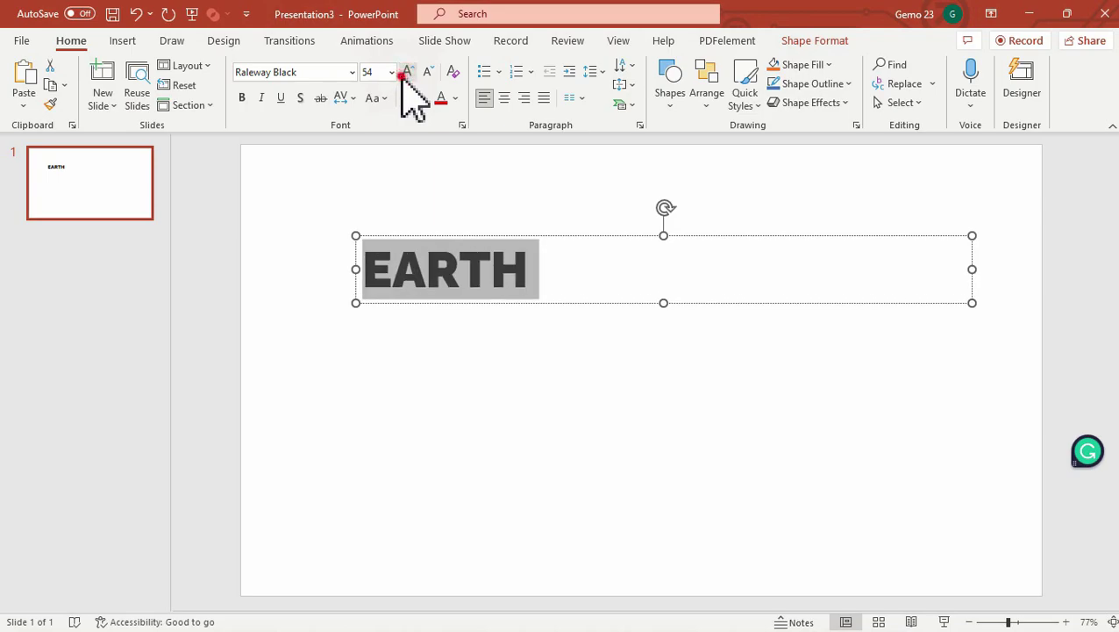
click(403, 75)
click(403, 74)
click(403, 74)
click(404, 75)
click(403, 75)
click(403, 75)
click(405, 75)
click(404, 75)
click(404, 75)
click(404, 75)
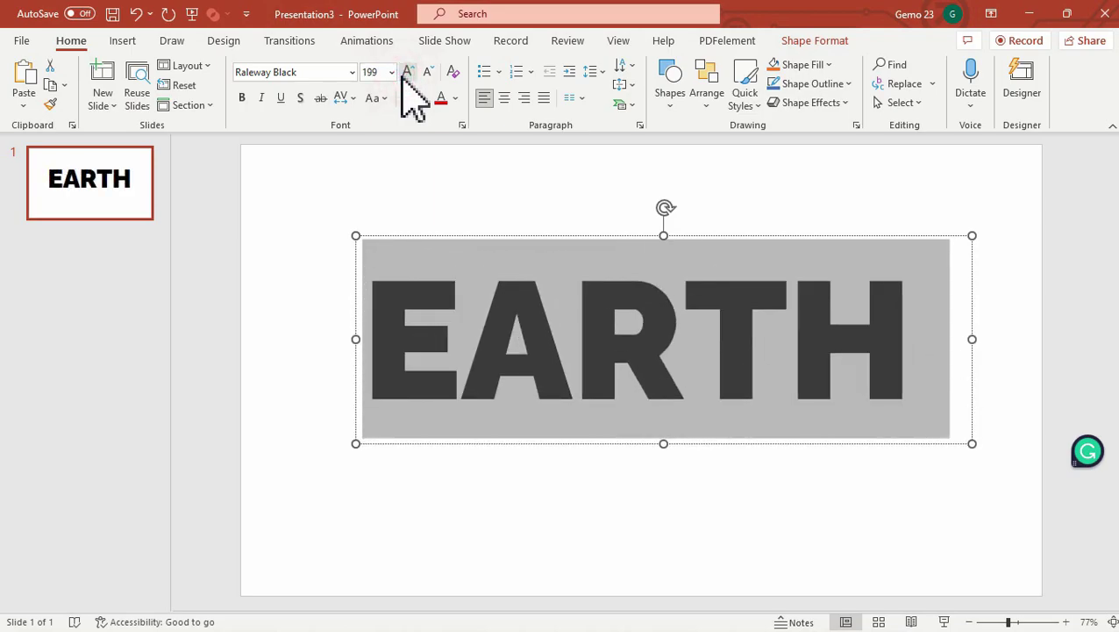
click(503, 97)
drag(579, 237, 556, 269)
click(549, 239)
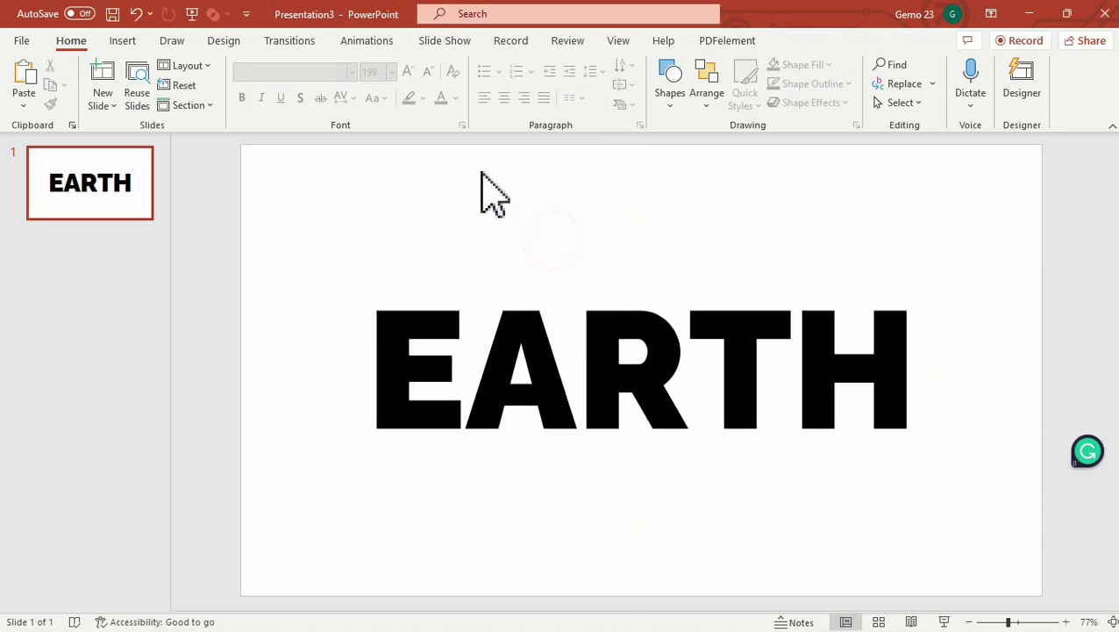
Step: Add a text box below EARTH holding the subtitle THE FIRST ELEMENT
click(123, 40)
click(741, 96)
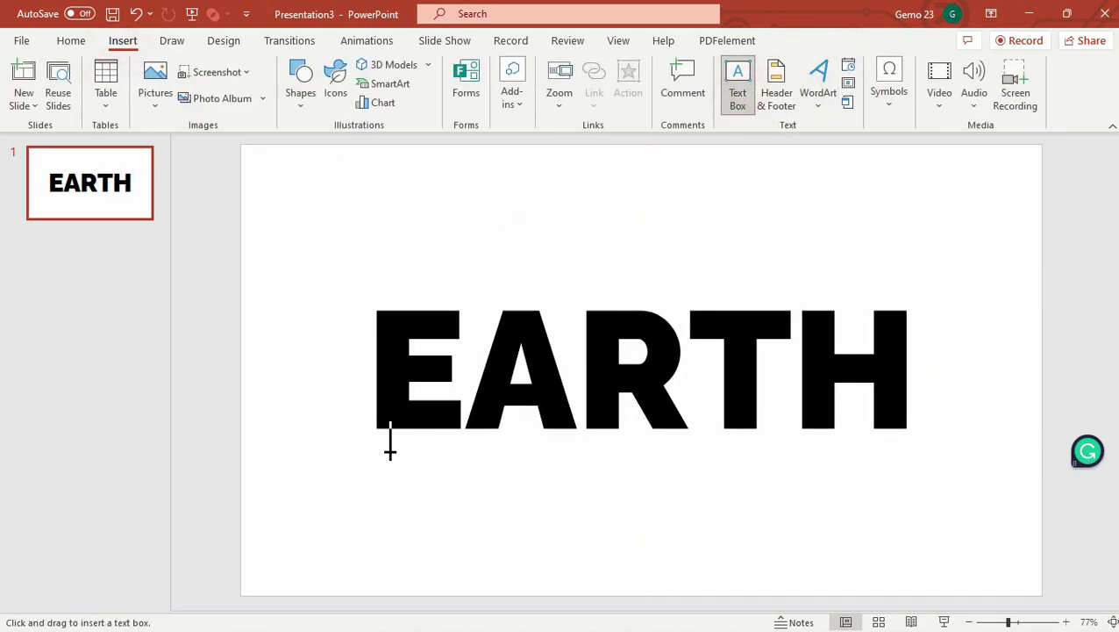
drag(383, 445, 891, 520)
text(THE FIRS)
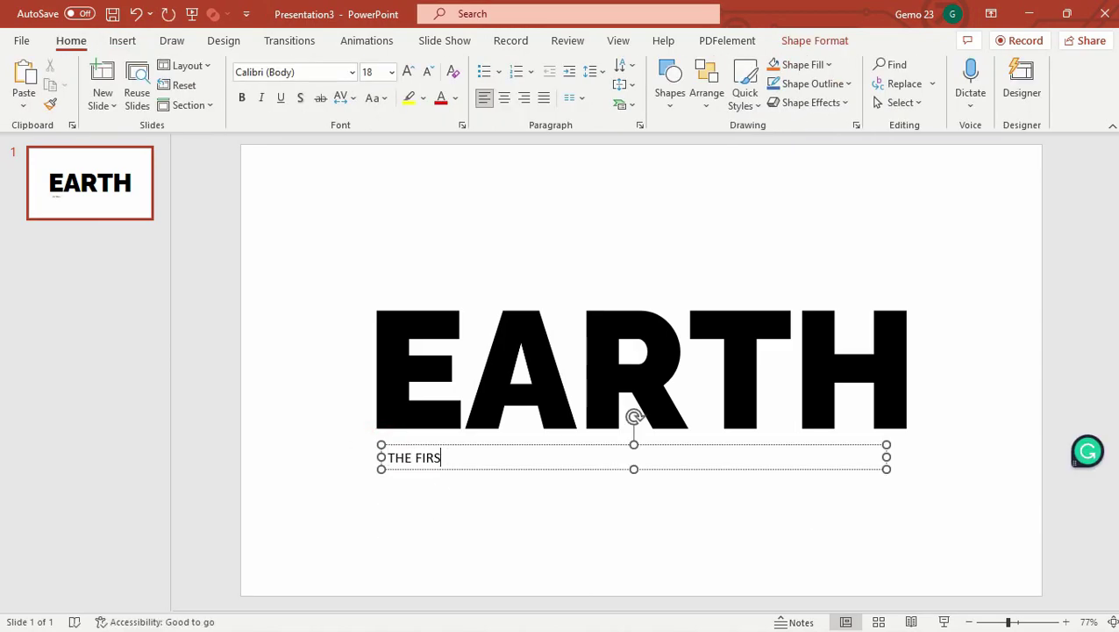
text(T ELEMENT)
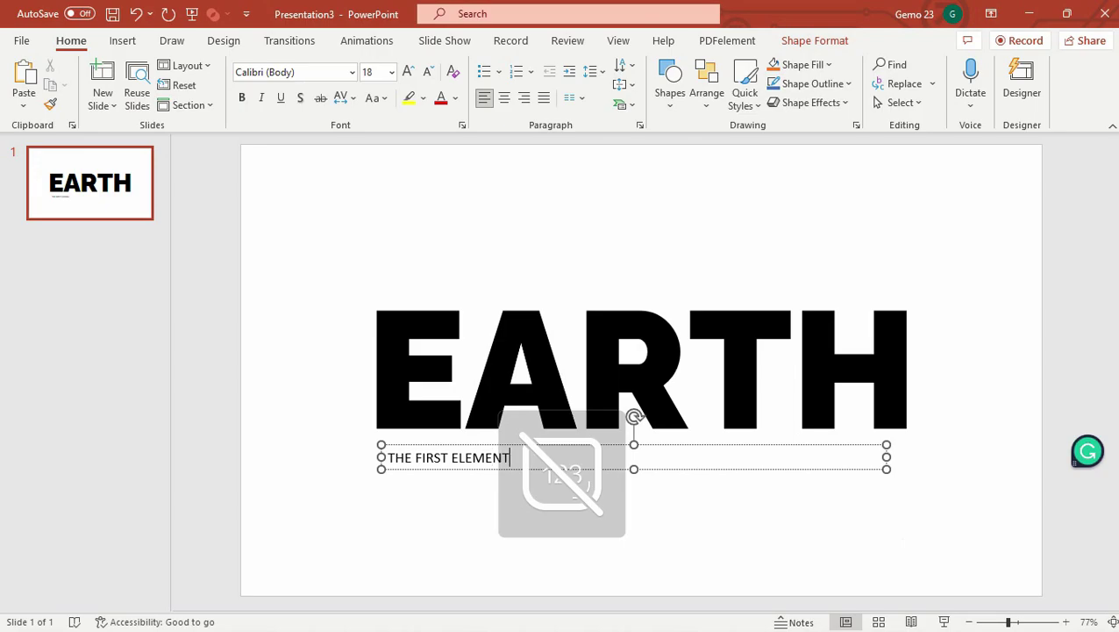
Step: Set the subtitle font to Raleway Black and enlarge it to 32 pt
key(ctrl+a)
click(352, 72)
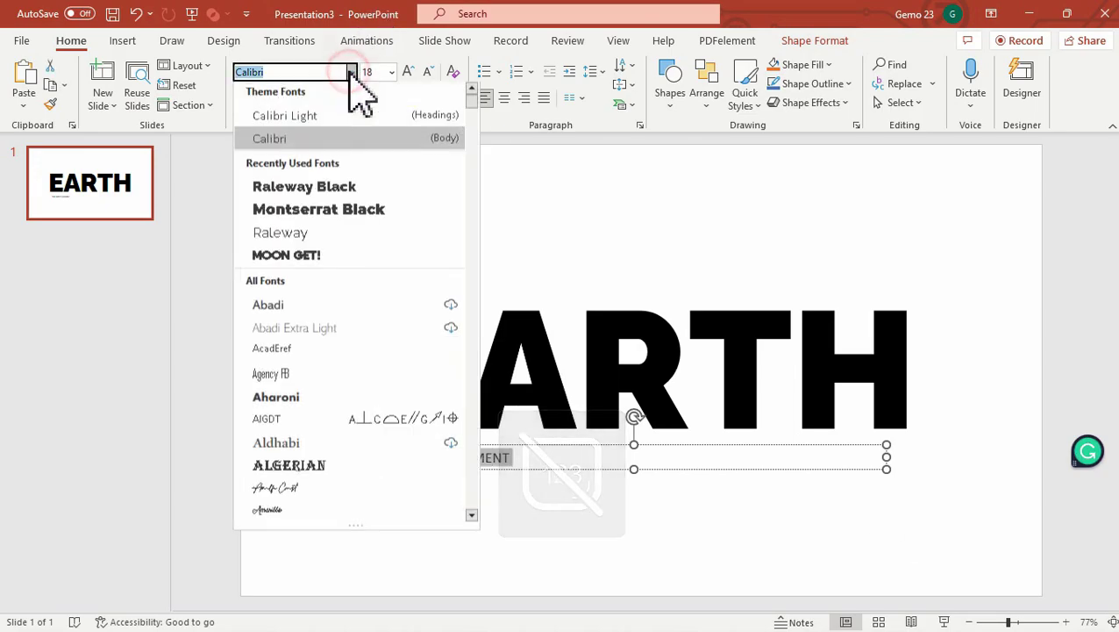
click(318, 187)
click(408, 71)
click(408, 71)
click(408, 71)
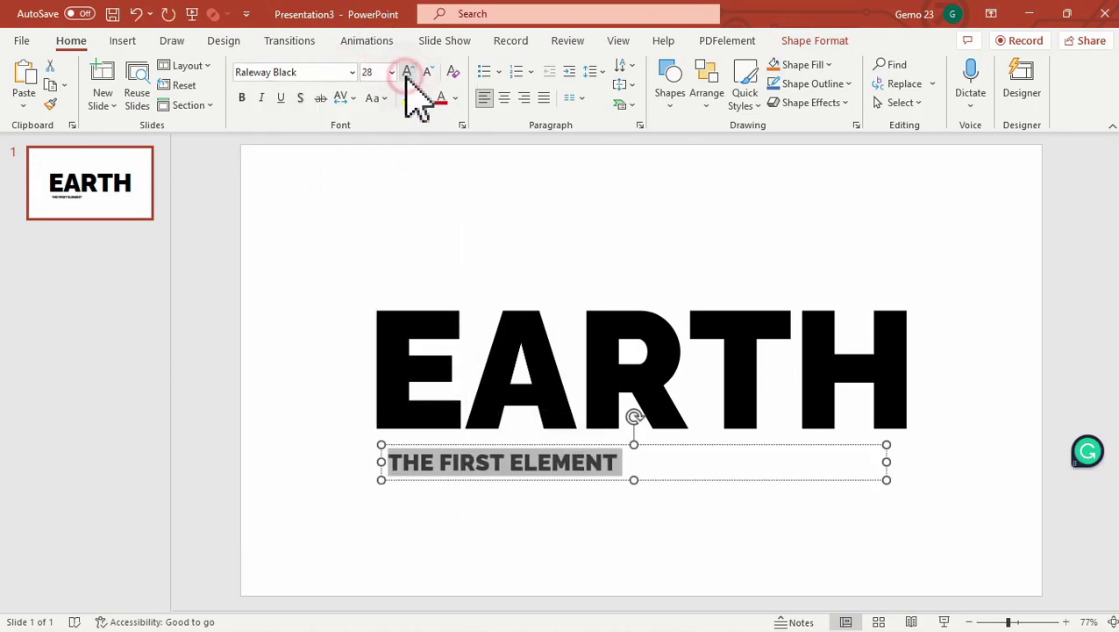
click(408, 71)
Step: Give the subtitle Loose character spacing, centre it, and move it just under EARTH
click(350, 98)
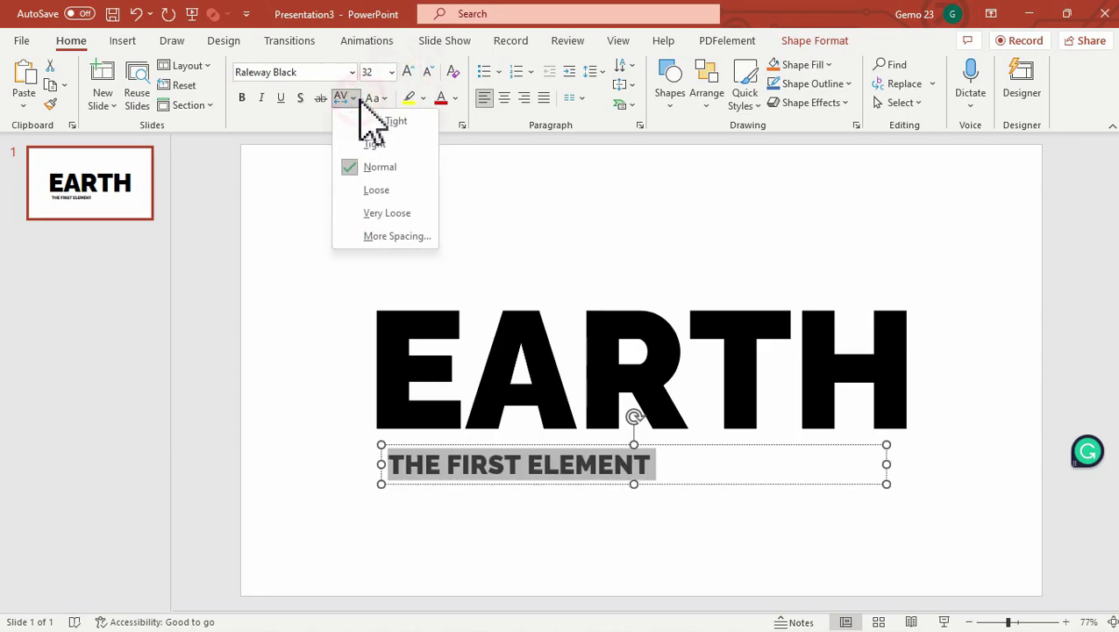
click(379, 189)
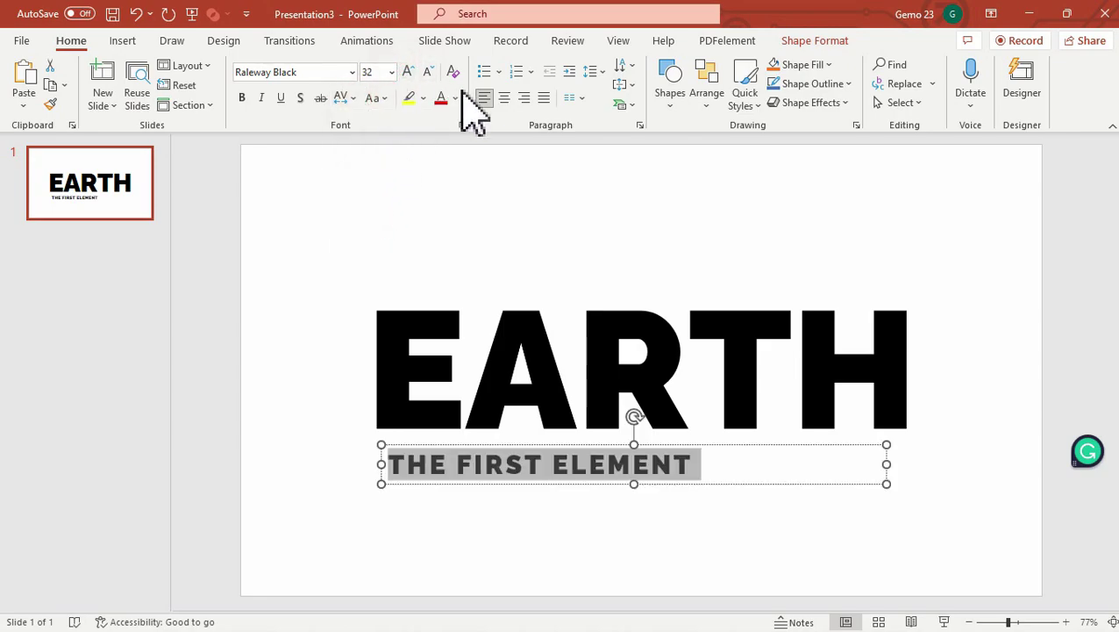
click(504, 98)
drag(679, 447, 687, 433)
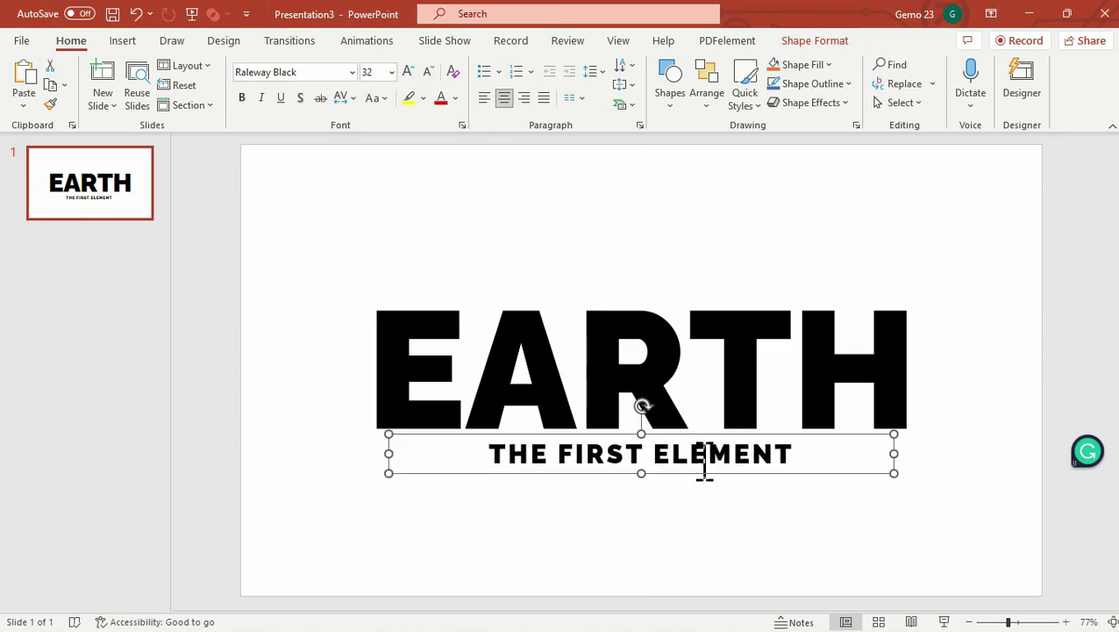
click(816, 553)
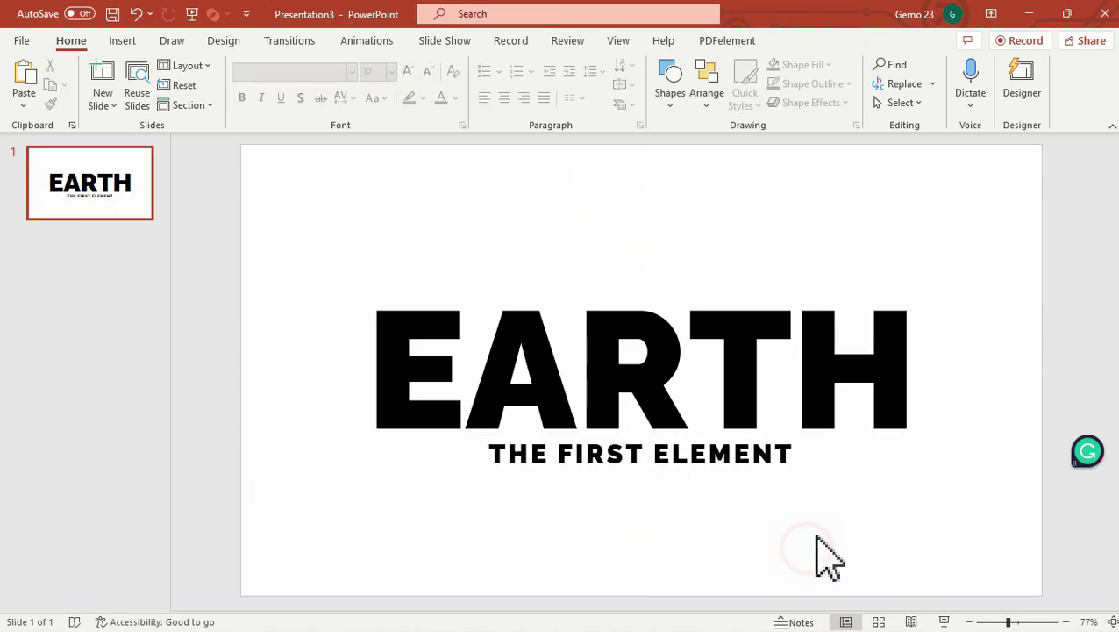
Step: Union the EARTH title and subtitle into one shape and raise it slightly
click(715, 465)
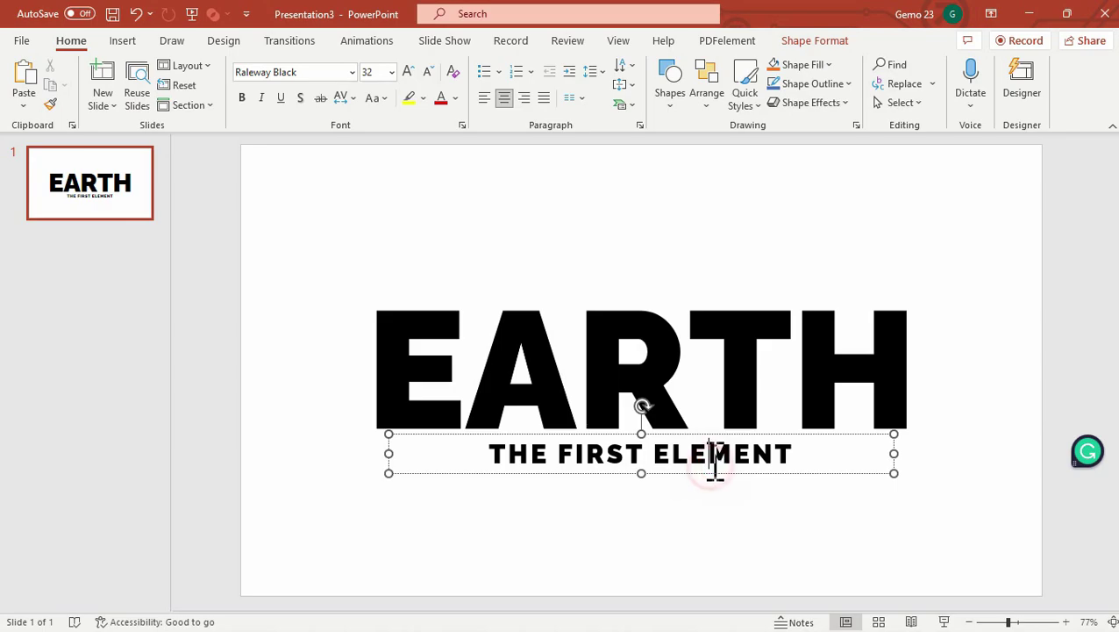
shift+click(731, 395)
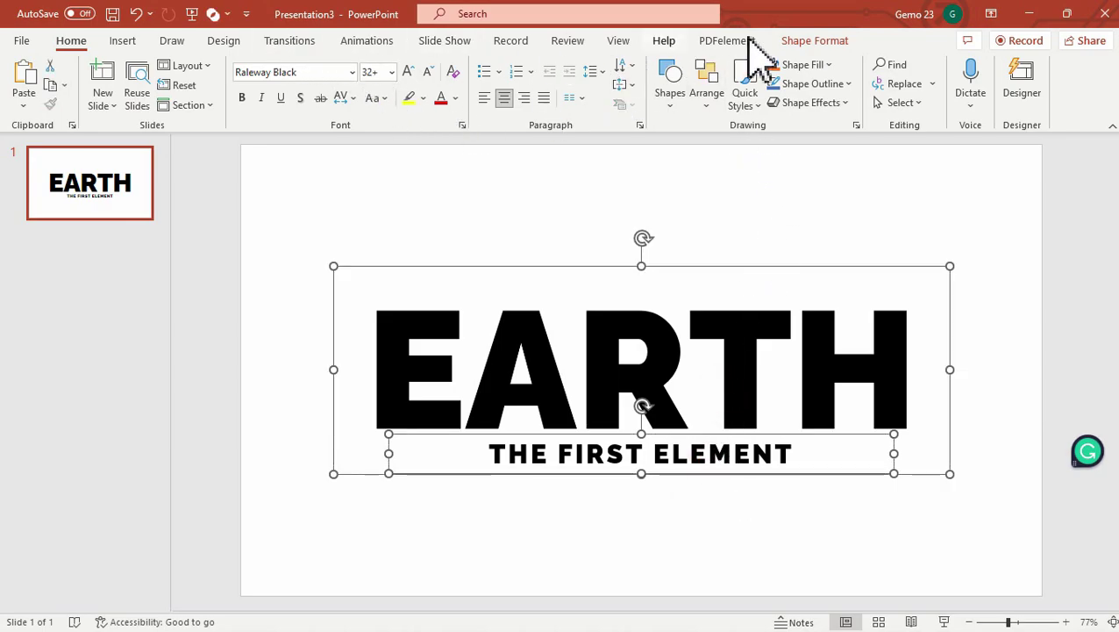
click(814, 40)
click(209, 102)
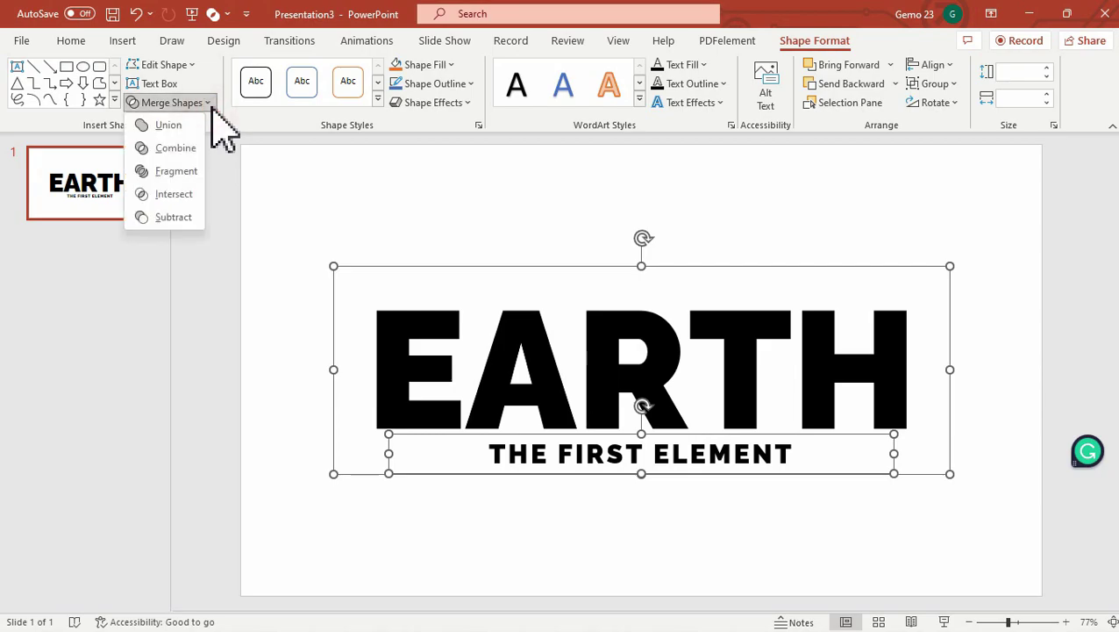
click(180, 125)
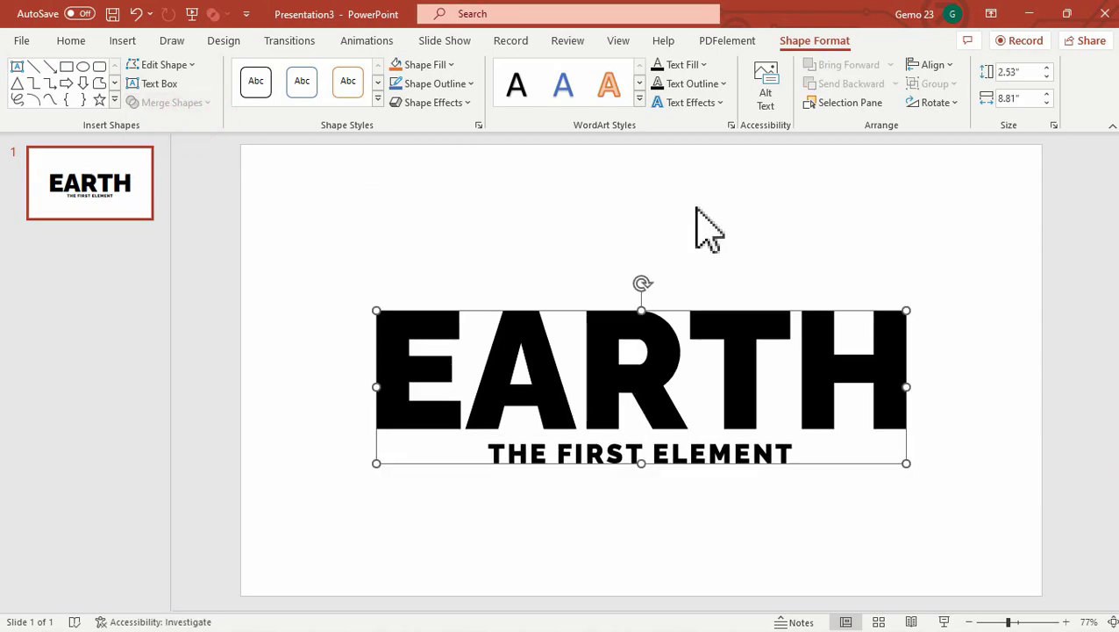
drag(782, 320, 783, 302)
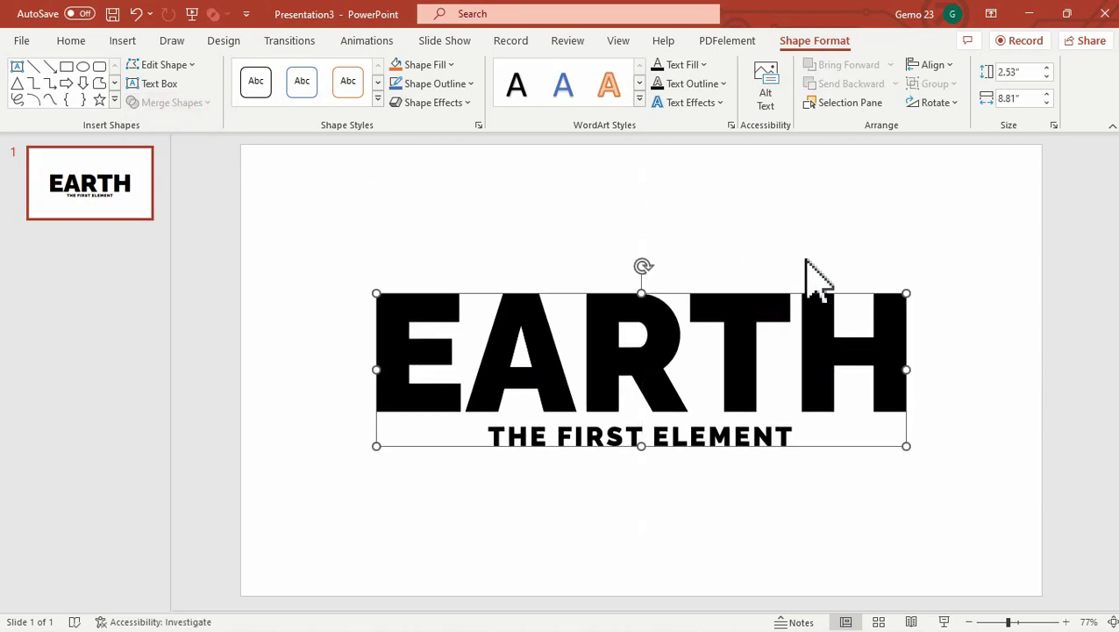
click(821, 235)
click(122, 40)
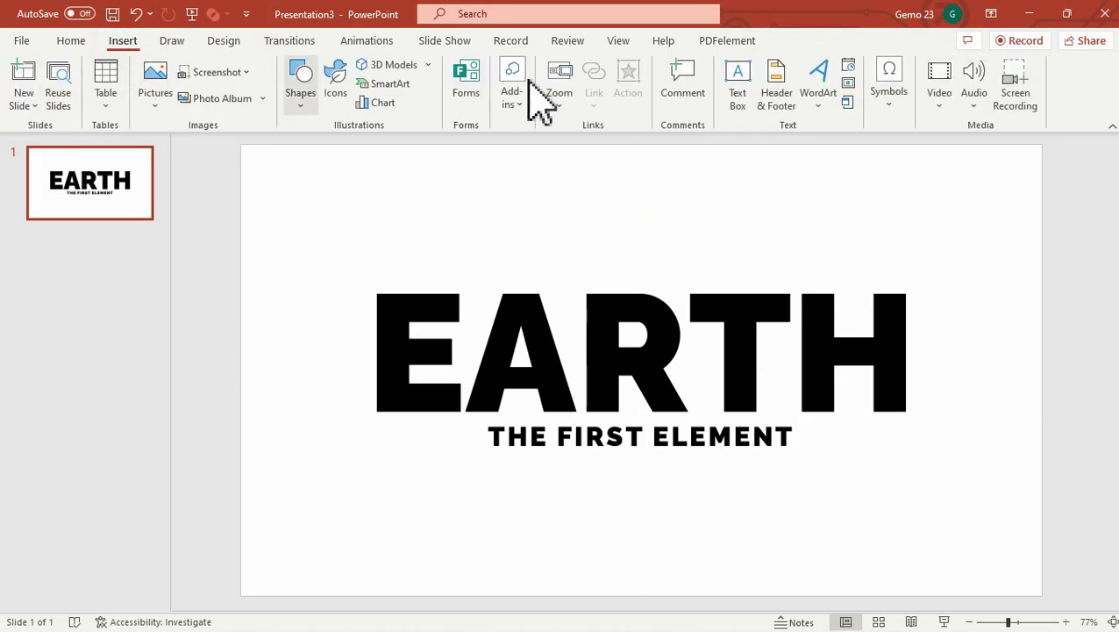
Step: Insert the mountain clip video (1) from this computer onto the EARTH slide
click(942, 104)
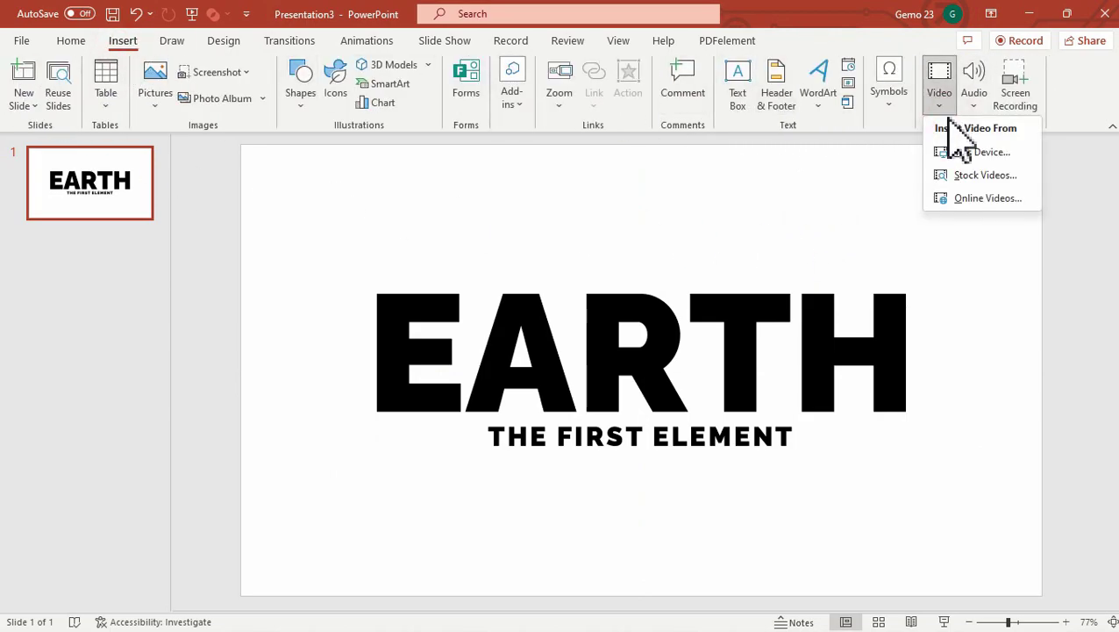
click(982, 153)
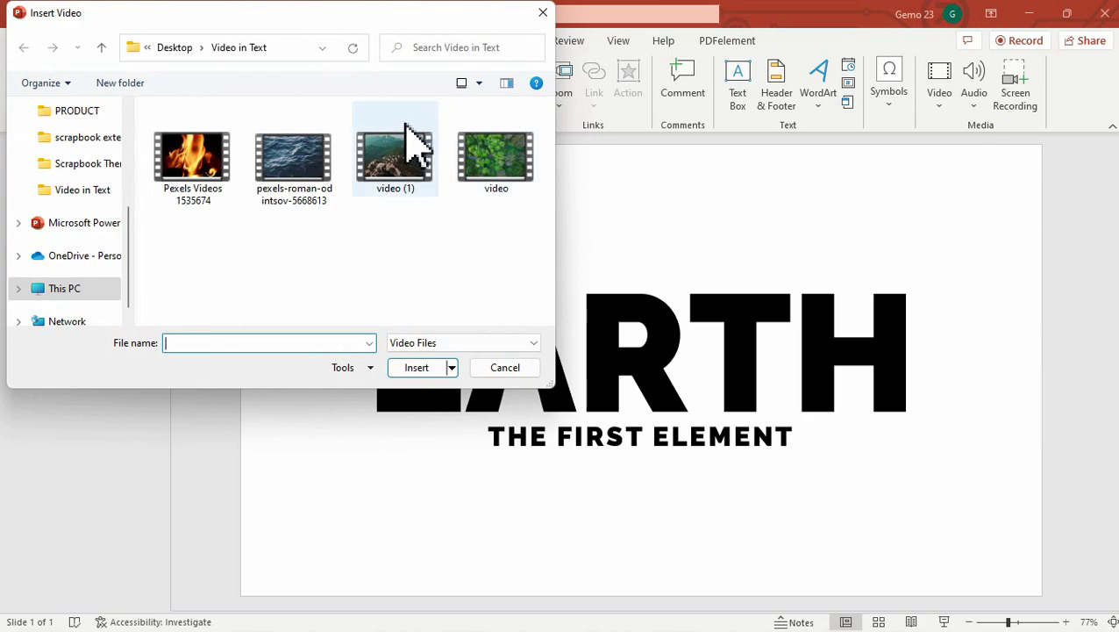
double_click(426, 175)
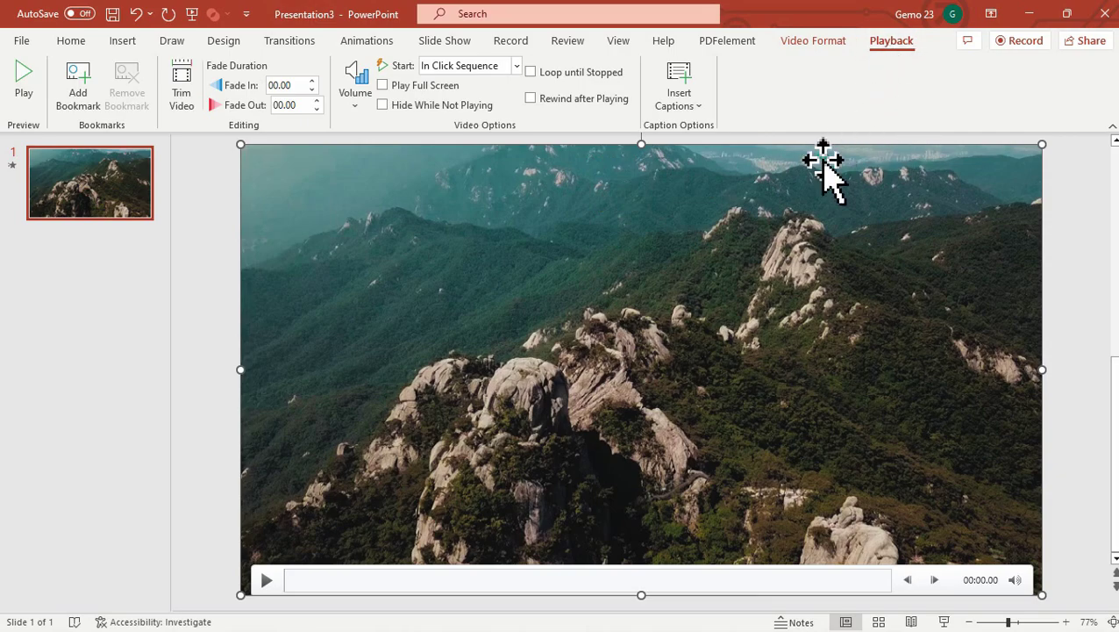
Step: Send the mountain video to the back, keeping it at full-slide size
right_click(805, 210)
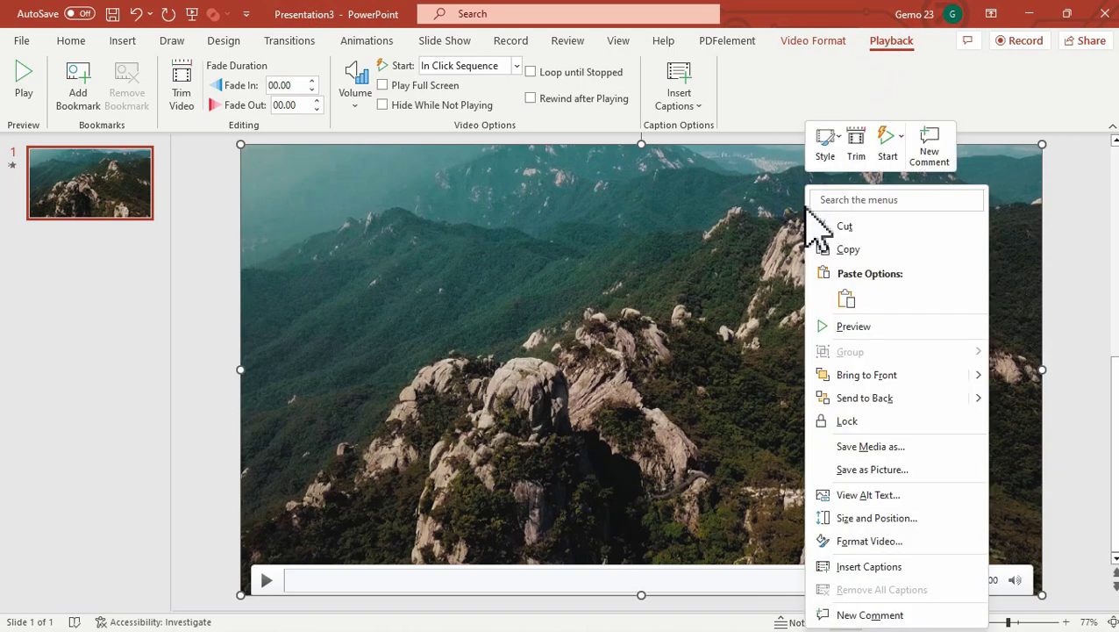
click(840, 399)
mouse_move(1042, 145)
mouse_down()
mouse_move(1016, 165)
mouse_move(1040, 145)
mouse_up()
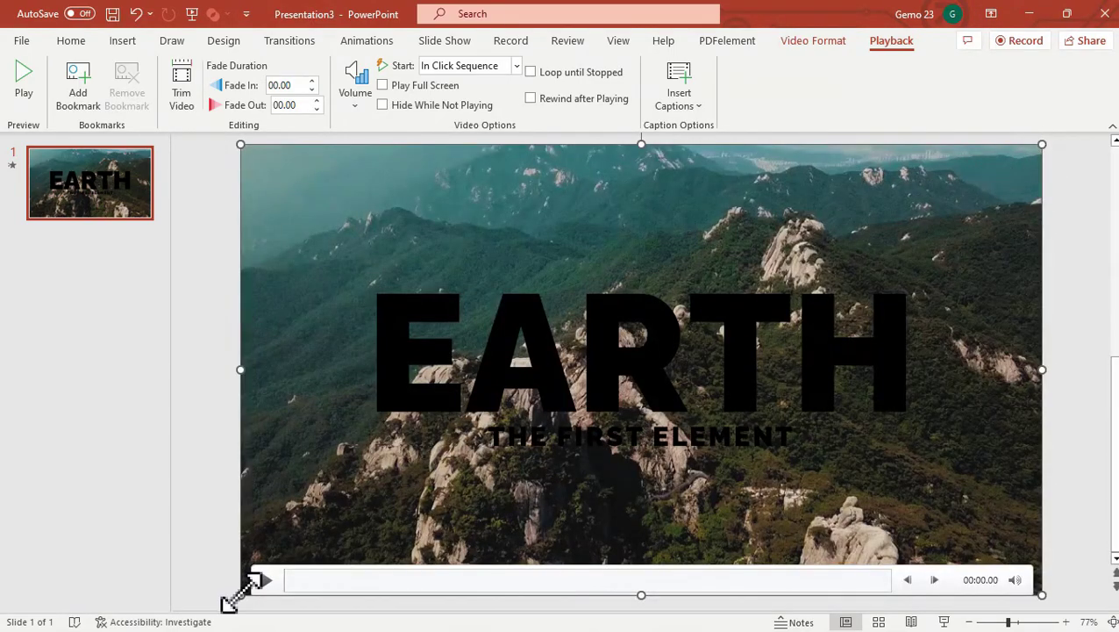
mouse_move(238, 594)
mouse_down()
mouse_move(280, 557)
mouse_move(212, 600)
mouse_move(240, 595)
mouse_up()
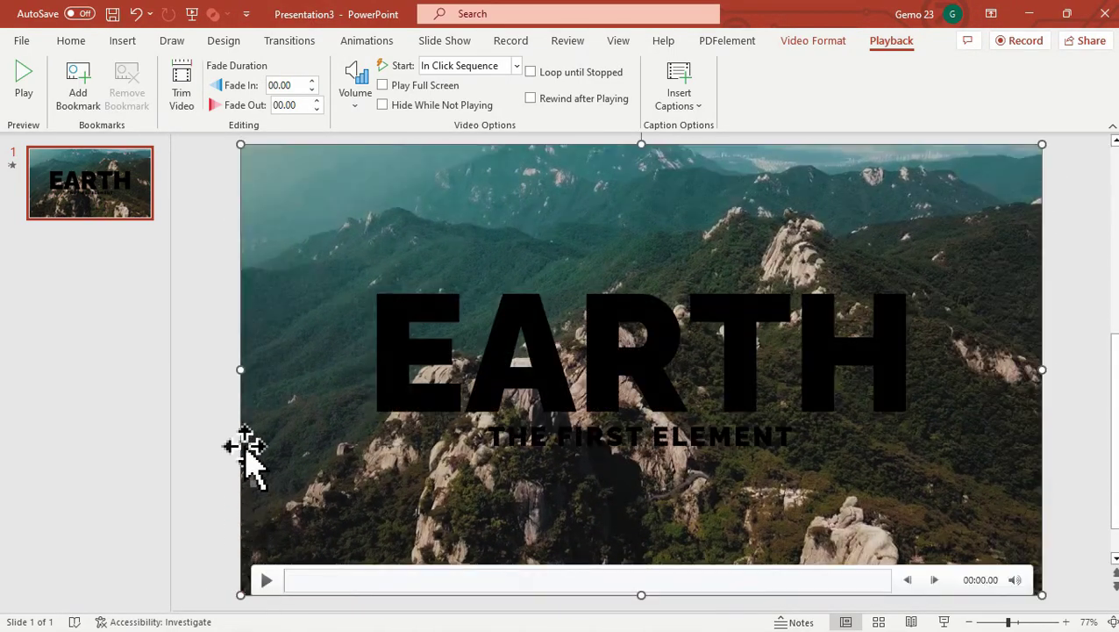
click(220, 293)
Step: Intersect the video with the EARTH text shape using Merge Shapes from the Quick Access Toolbar
mouse_move(260, 205)
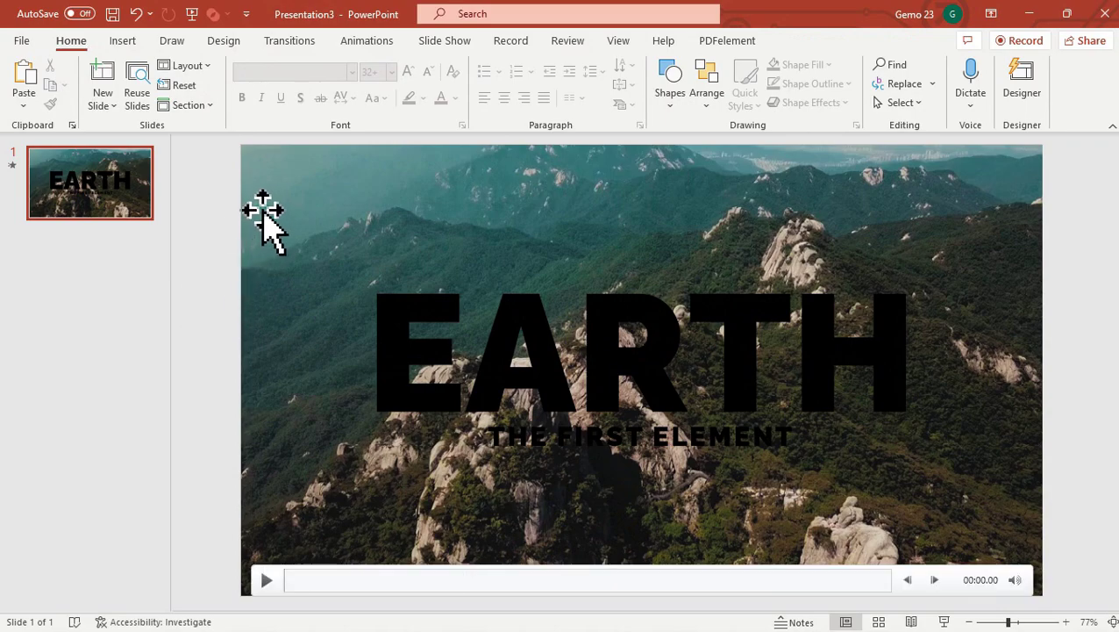
click(490, 180)
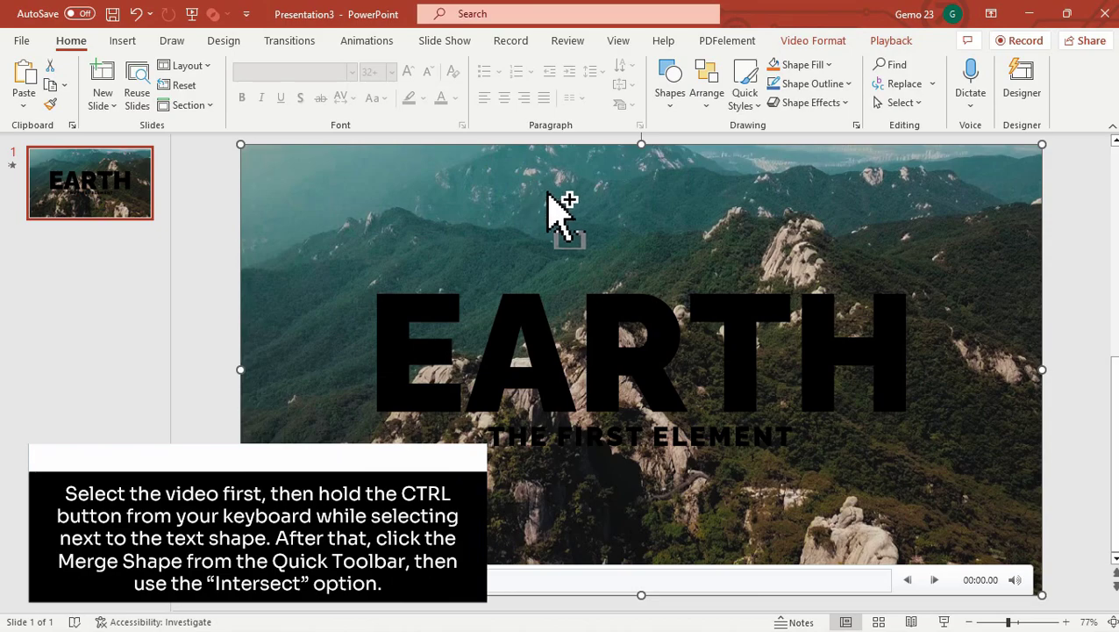
ctrl+click(649, 364)
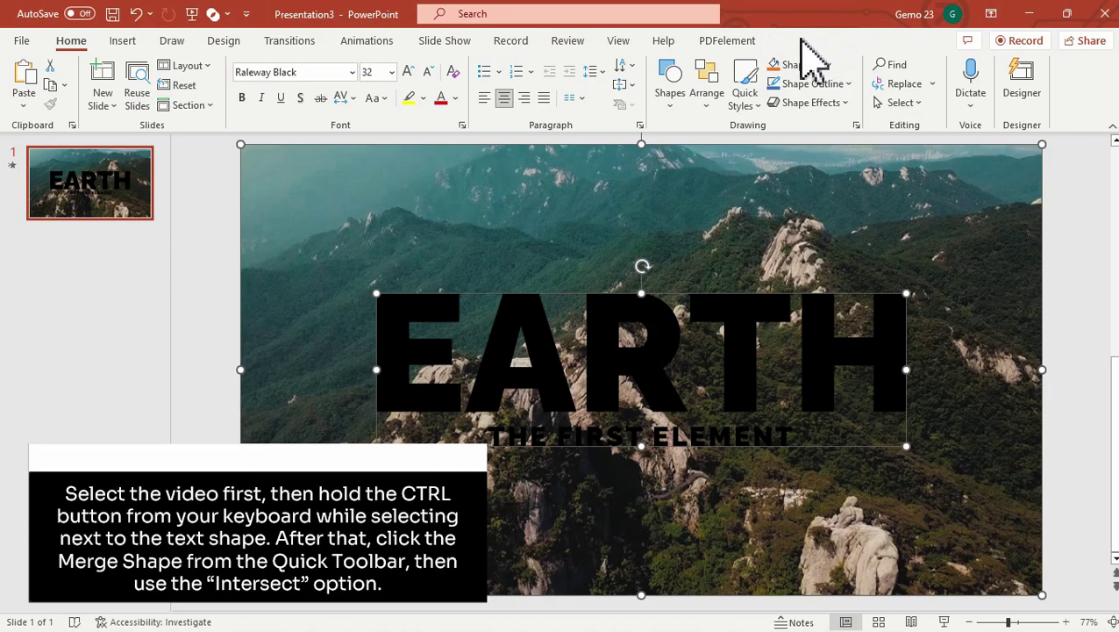
click(225, 15)
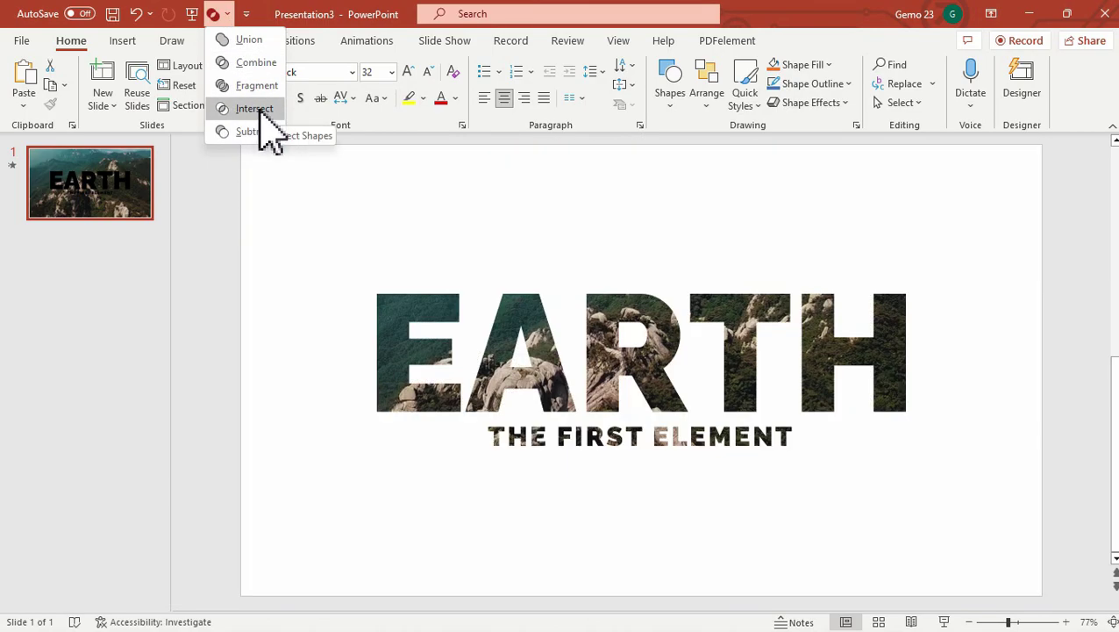
click(255, 108)
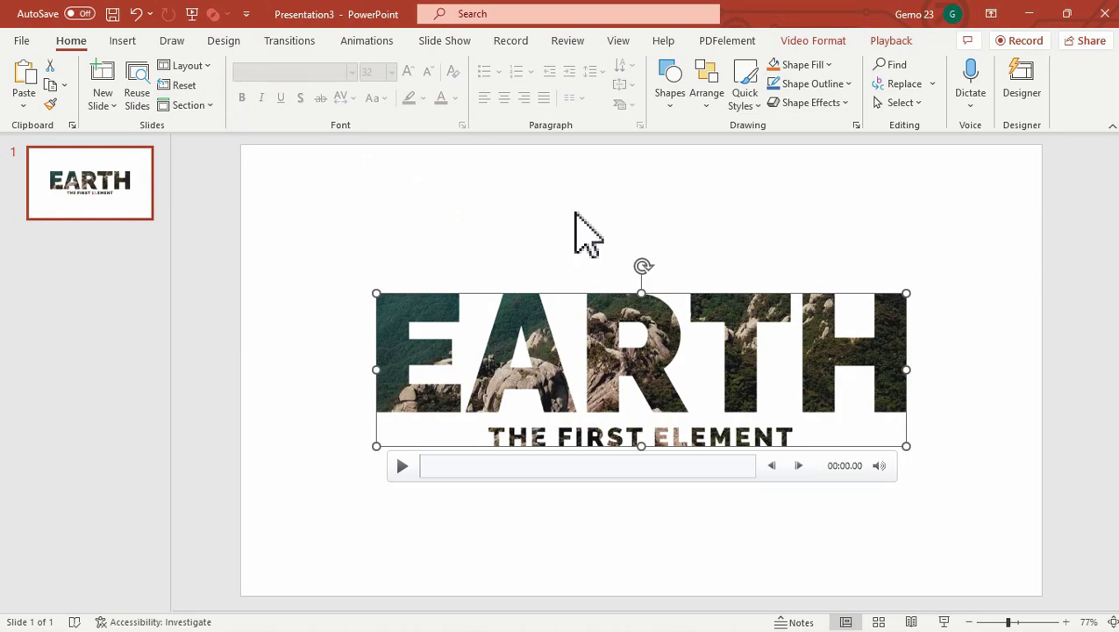
Step: Set the lettered video's playback Start option to Automatically
click(876, 45)
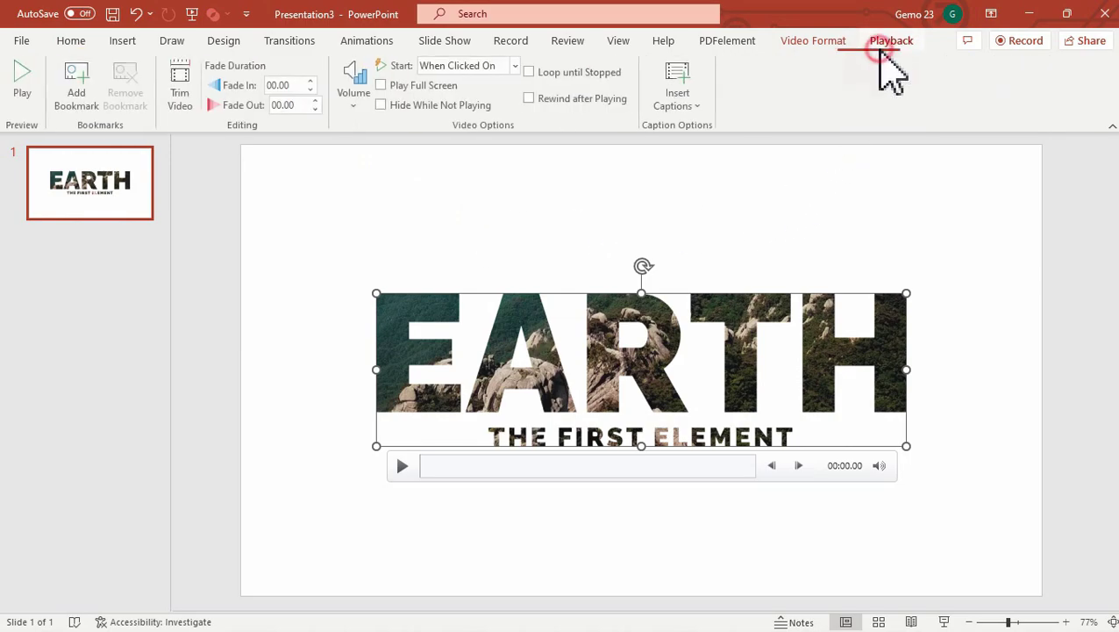
click(516, 66)
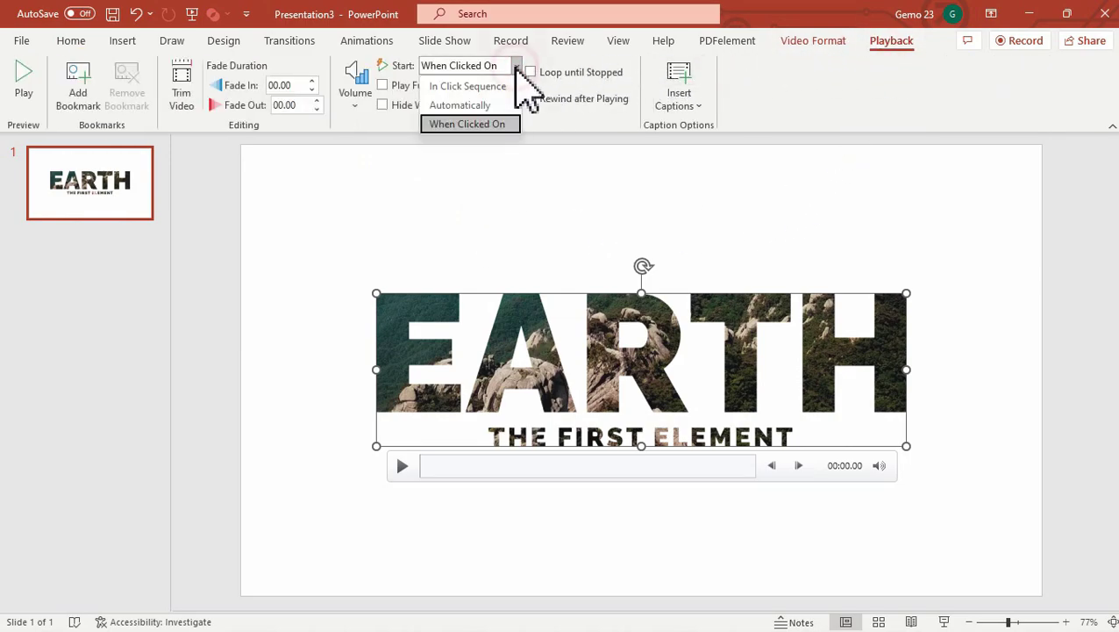
click(474, 106)
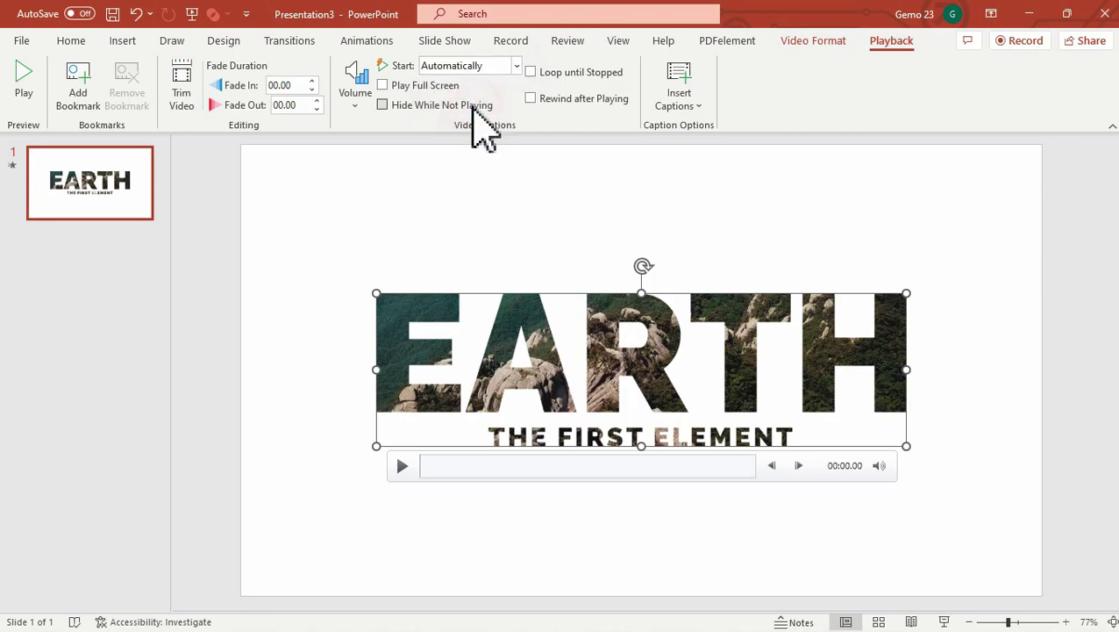
click(487, 210)
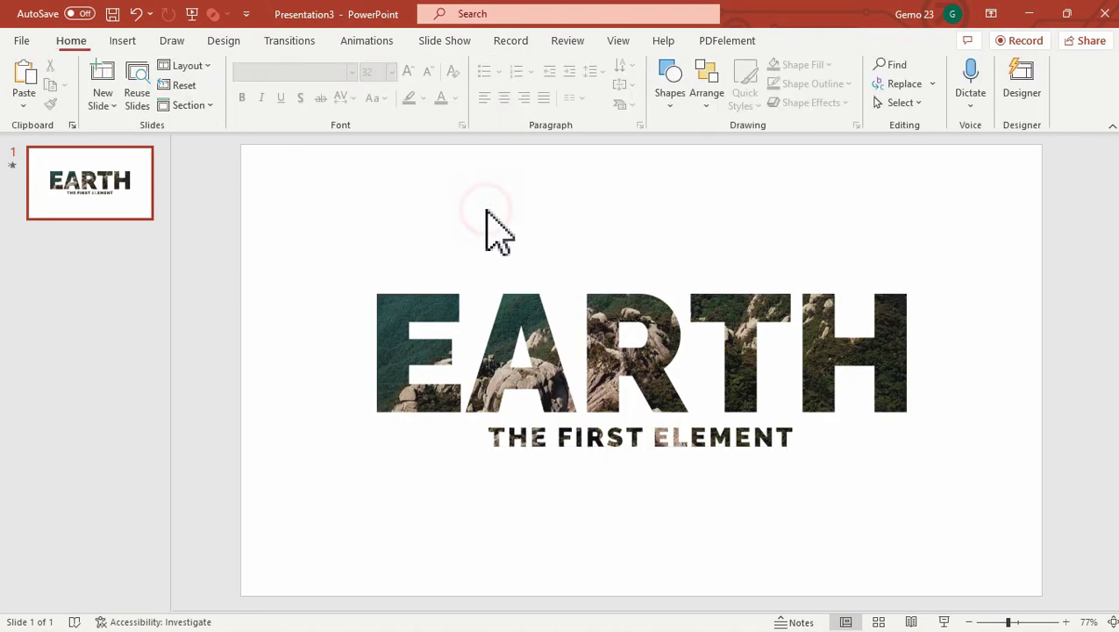
click(449, 42)
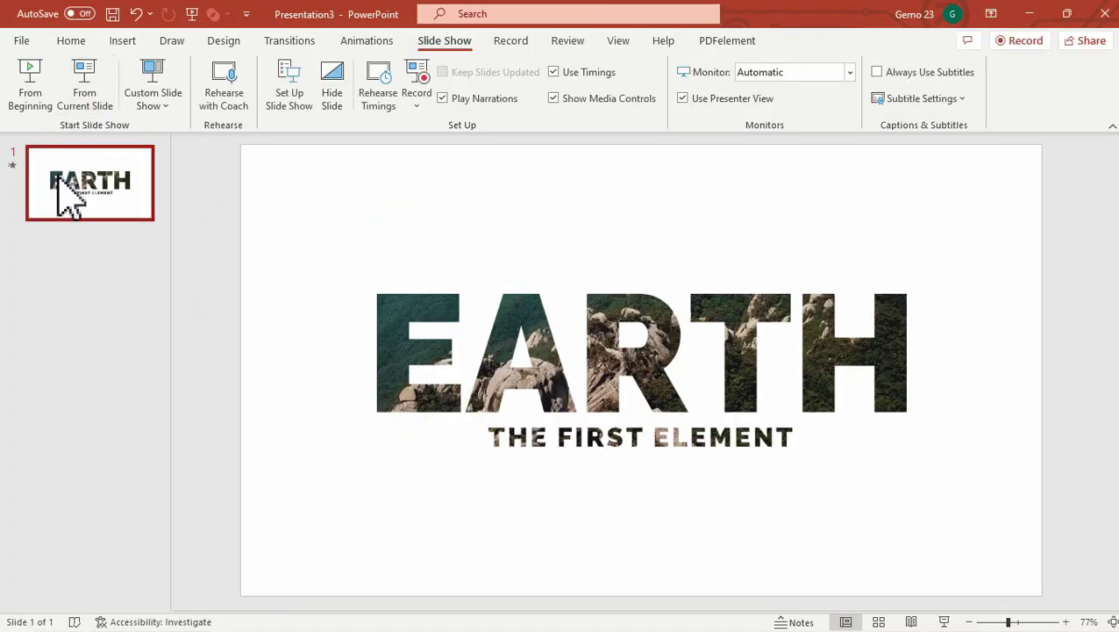
Step: Add a second slide after slide 1 and delete its placeholders
click(87, 252)
click(74, 41)
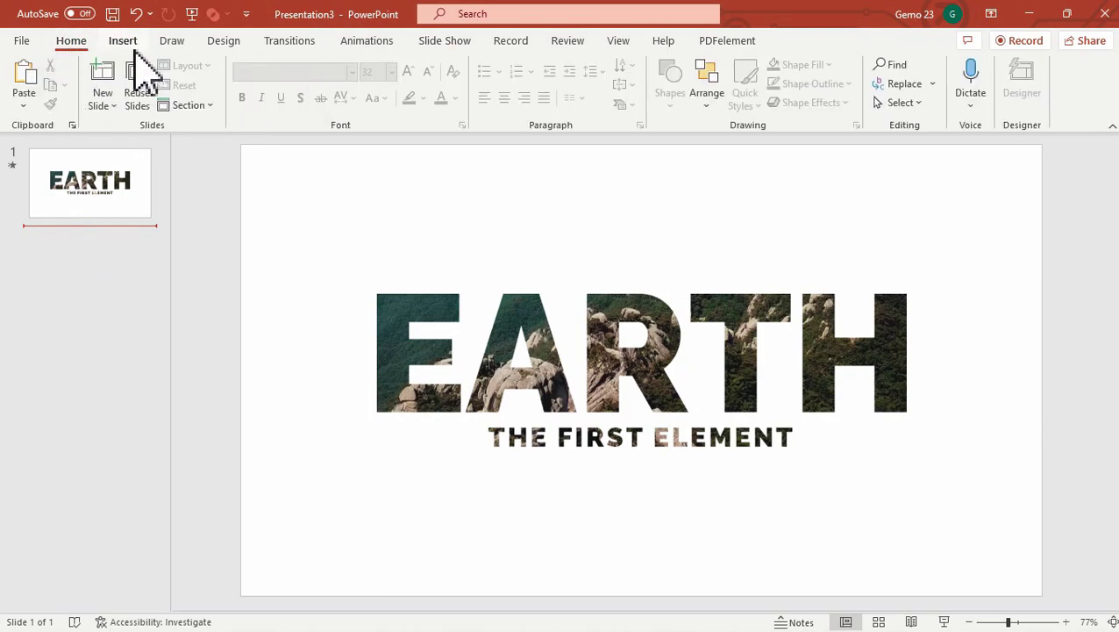
click(110, 78)
drag(271, 160, 1019, 610)
key(Delete)
Step: Draw a rectangle covering the entire second slide
click(123, 40)
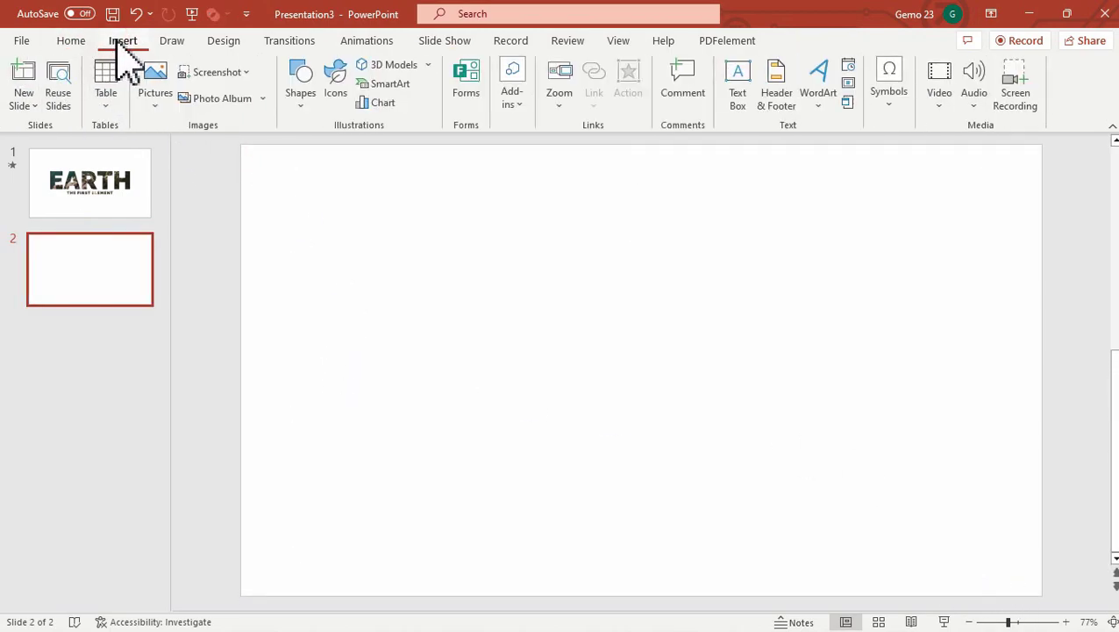
click(302, 92)
click(338, 149)
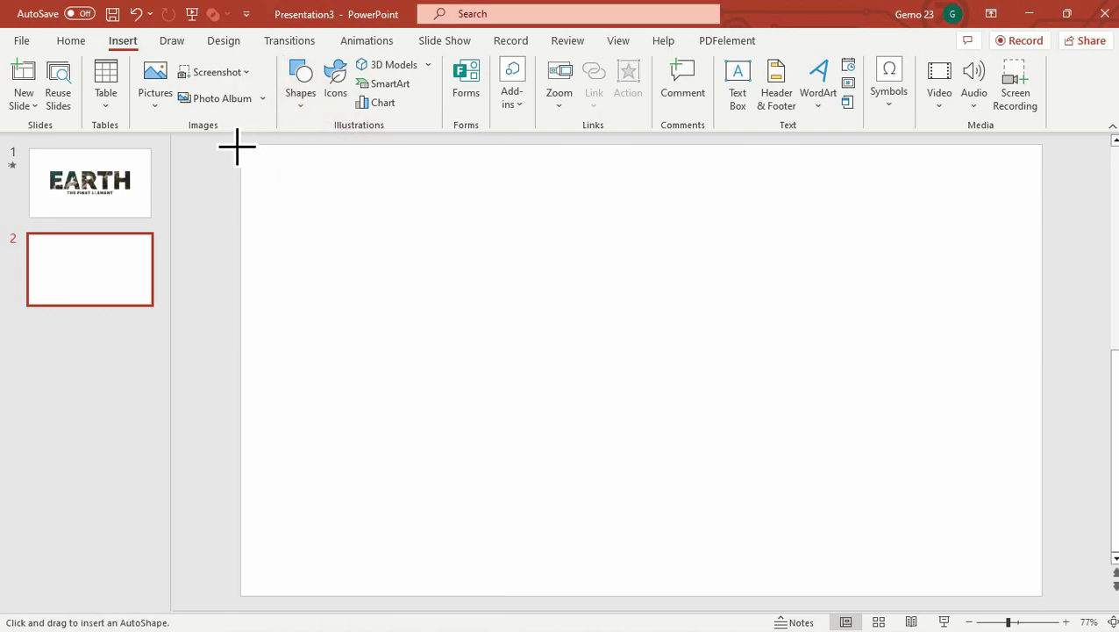
drag(242, 142, 1042, 594)
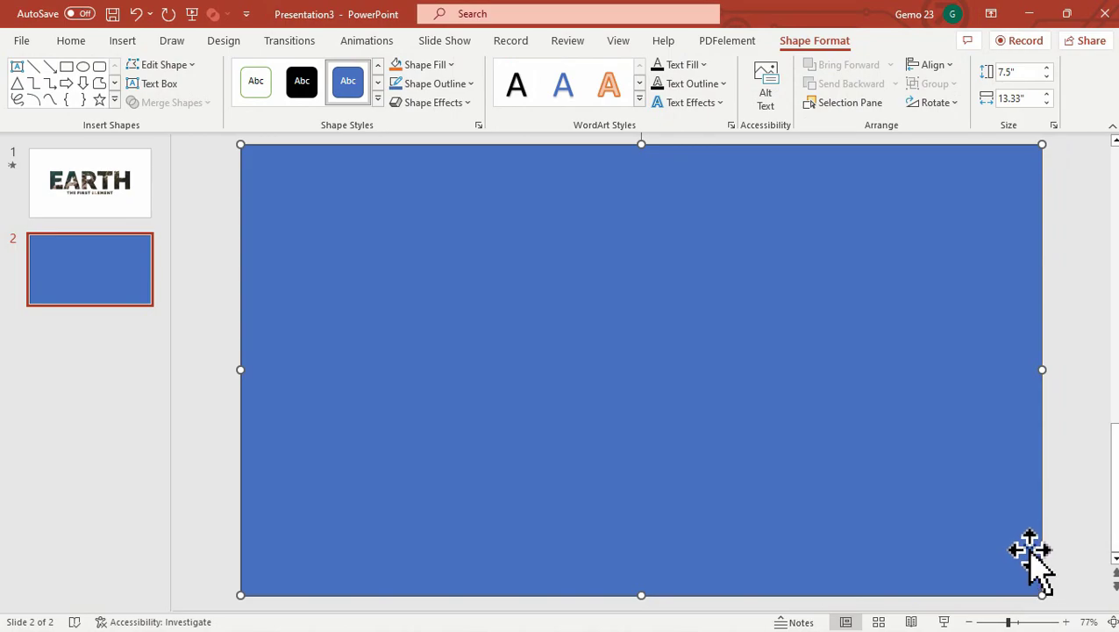
key(Escape)
click(916, 380)
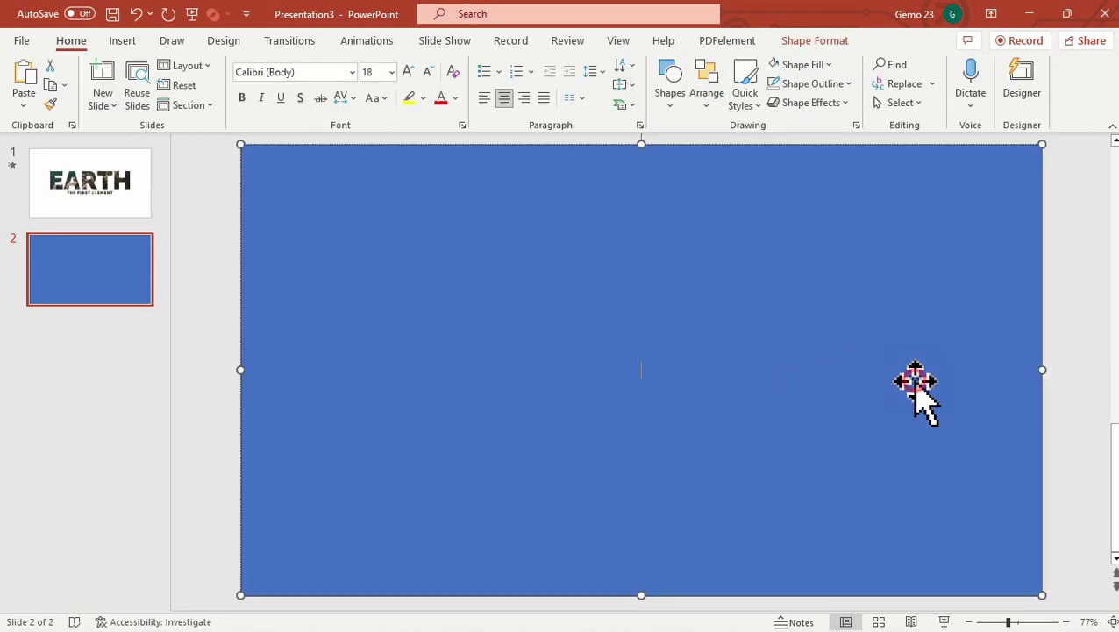
Step: Fill the rectangle white and remove its outline
click(809, 44)
click(446, 69)
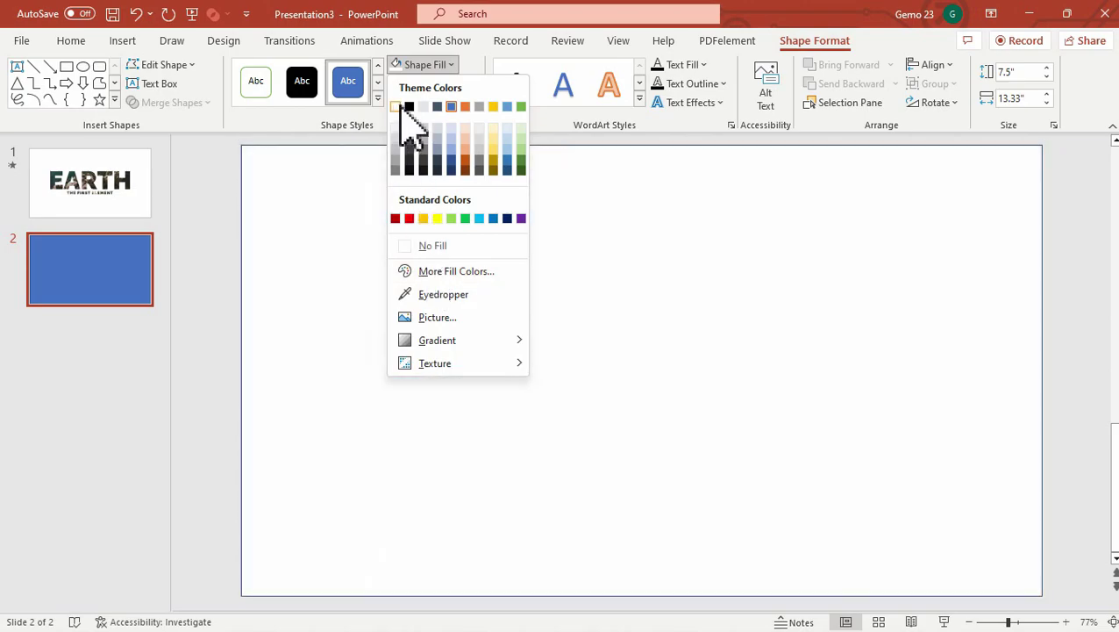
click(395, 107)
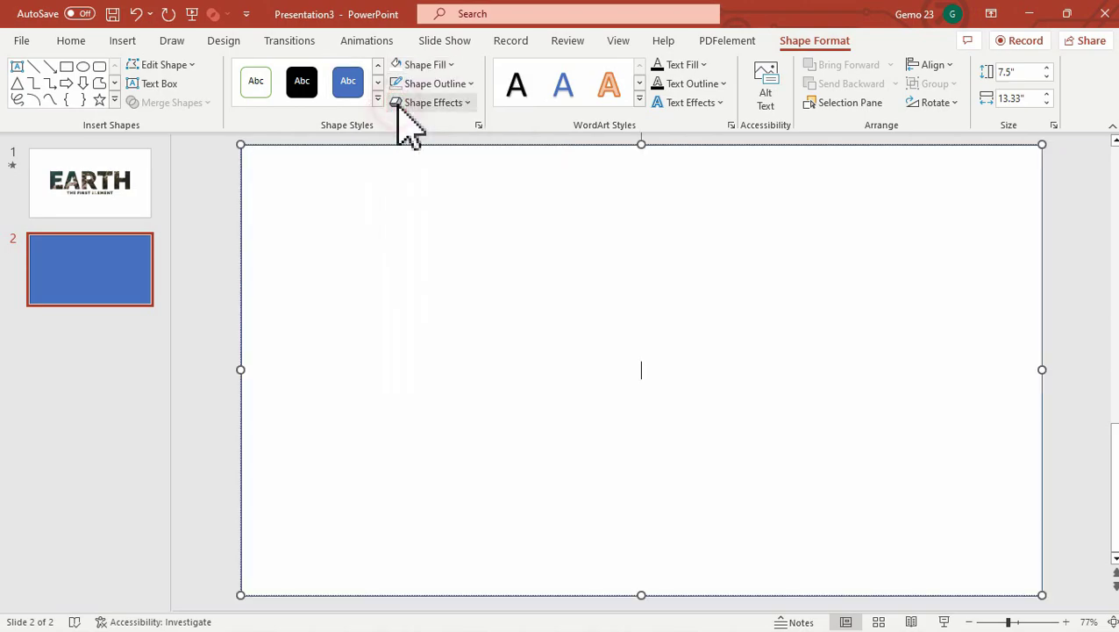
click(447, 83)
click(450, 260)
click(208, 208)
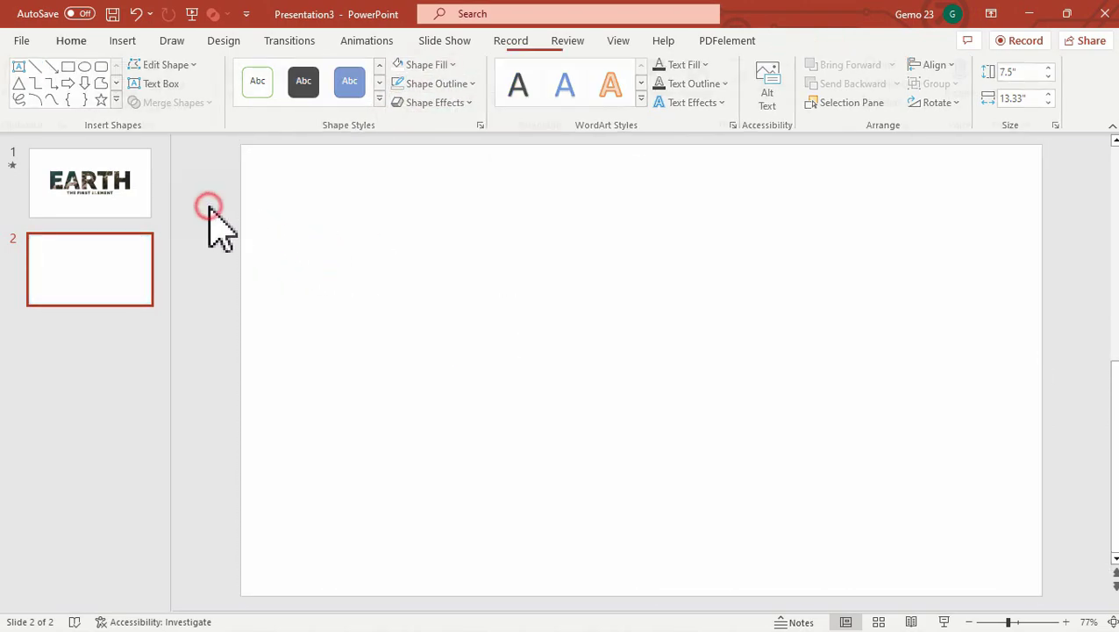
click(129, 41)
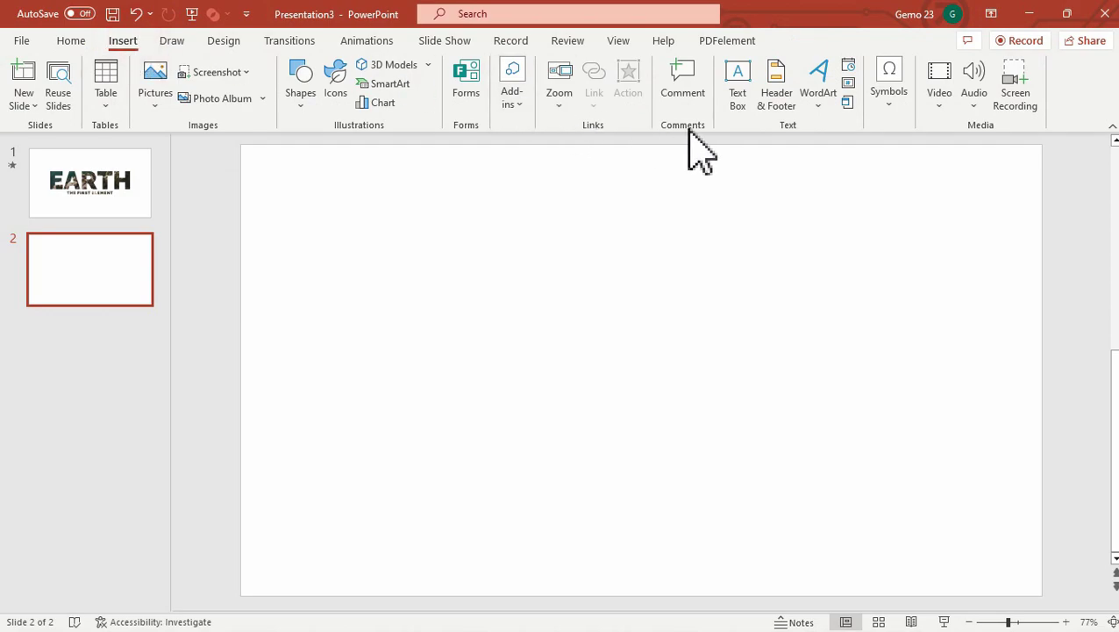
Step: Draw a text box across slide 2 and type WATER
click(736, 96)
drag(394, 256, 917, 406)
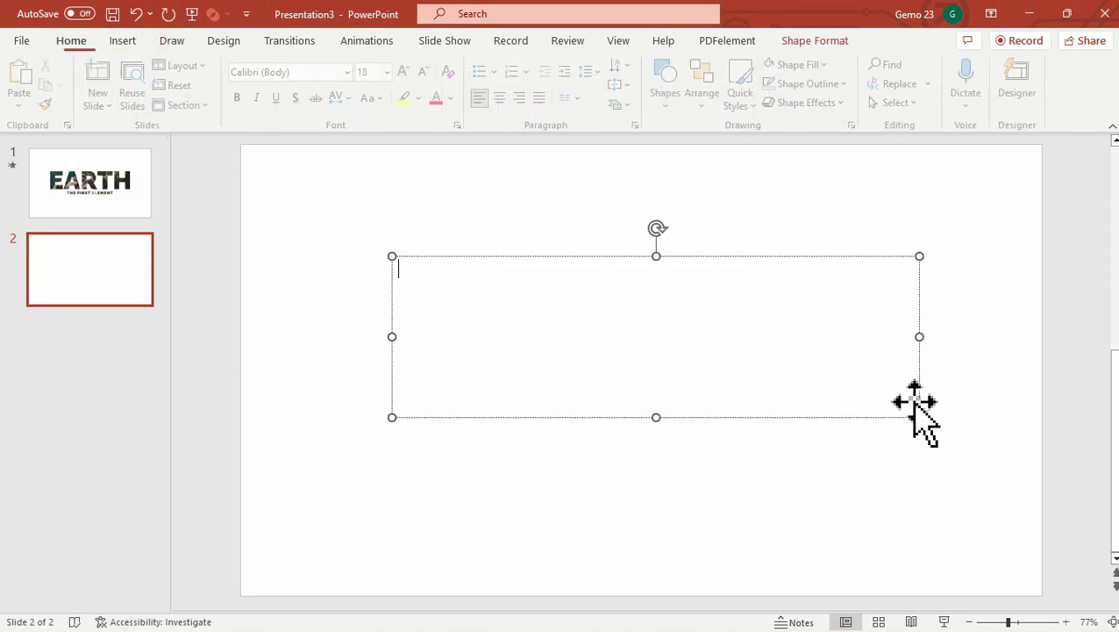
text(WATER)
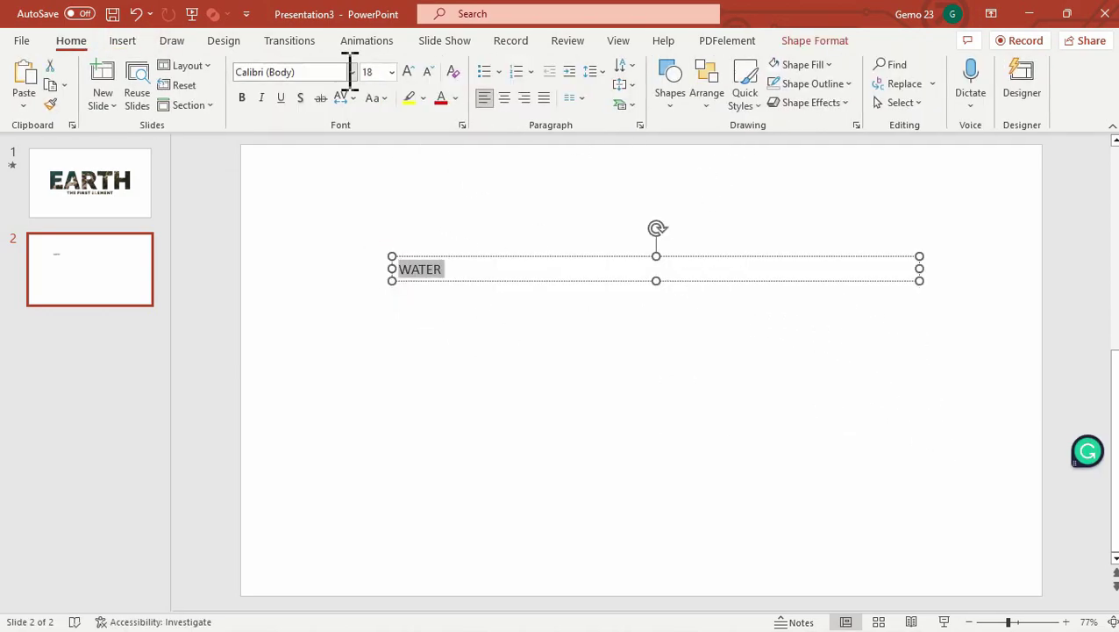
Step: Format WATER in Raleway Black 199 pt, centre-aligned, widened to one line and centred on the slide
click(352, 72)
click(302, 189)
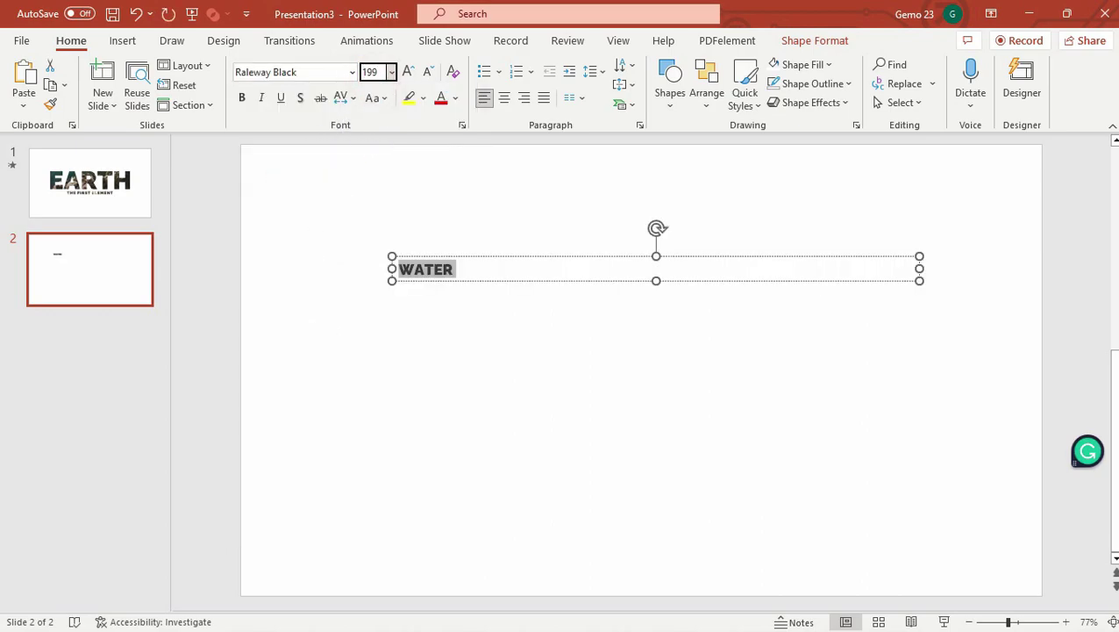
text(199)
key(Return)
click(505, 97)
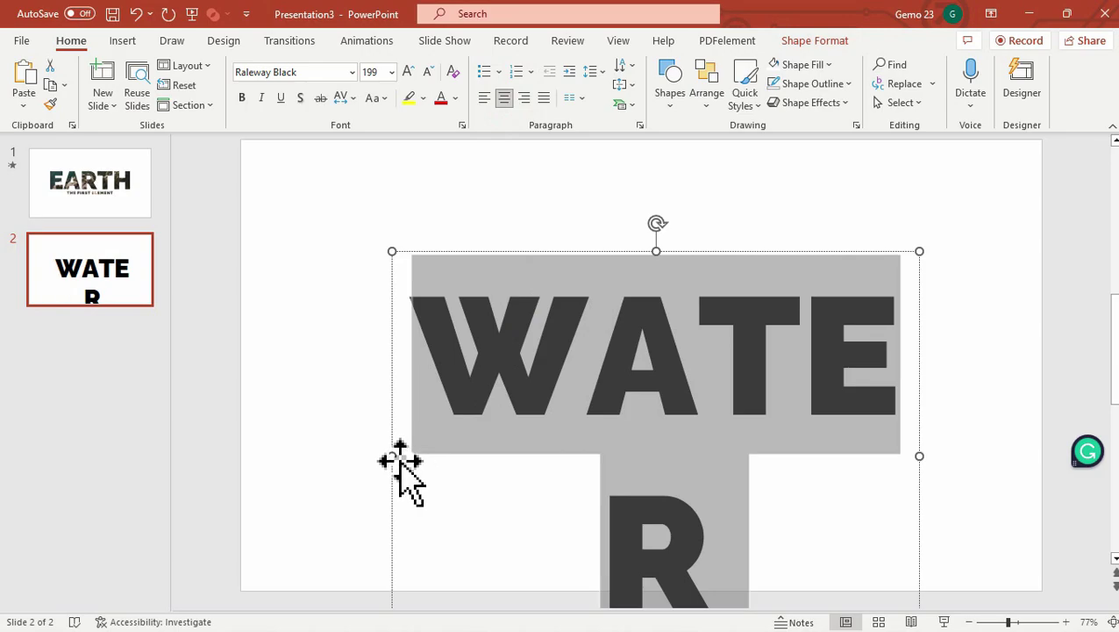
drag(393, 455, 275, 440)
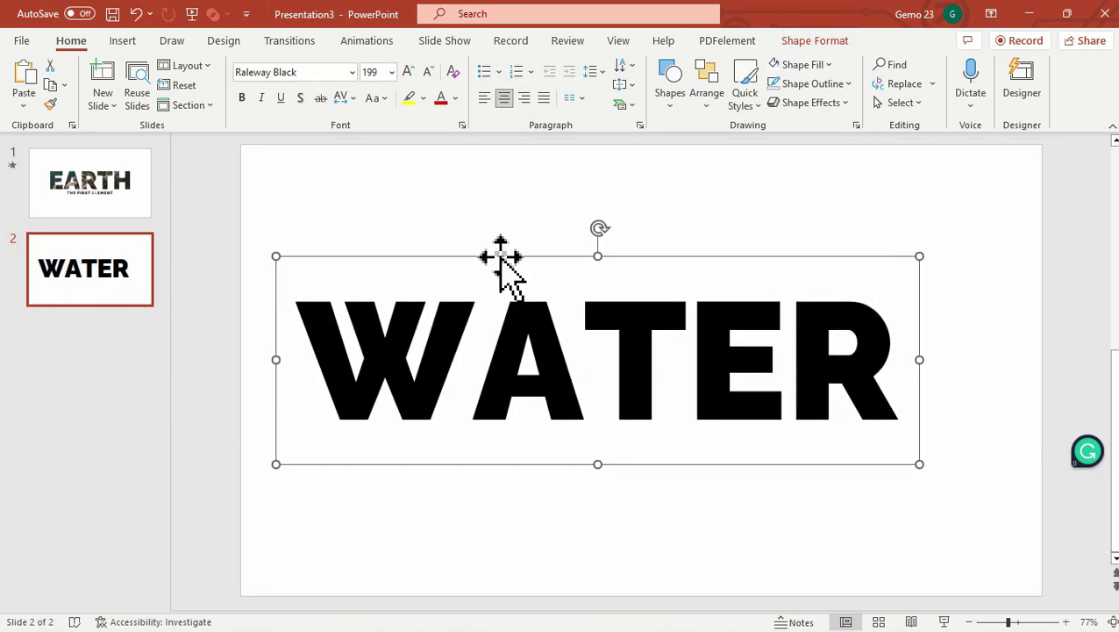
drag(500, 256, 543, 264)
click(224, 189)
click(122, 41)
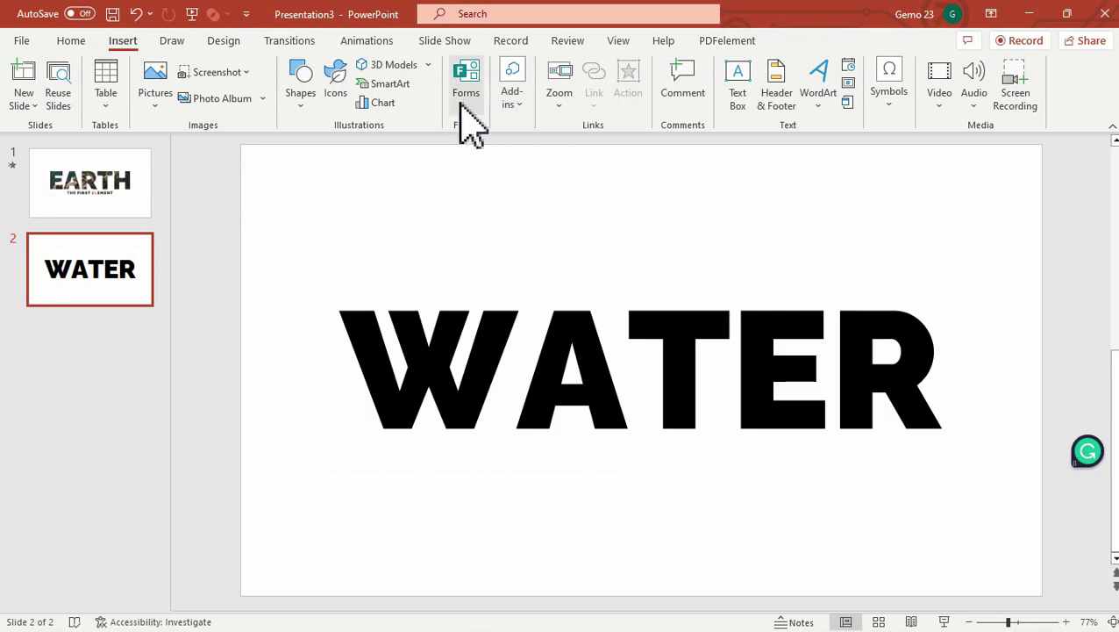
Step: Draw a text box below WATER and type the subtitle THE SECOND ELEMENT
click(738, 88)
drag(447, 453, 868, 522)
text(THE SECOND ELEMENT)
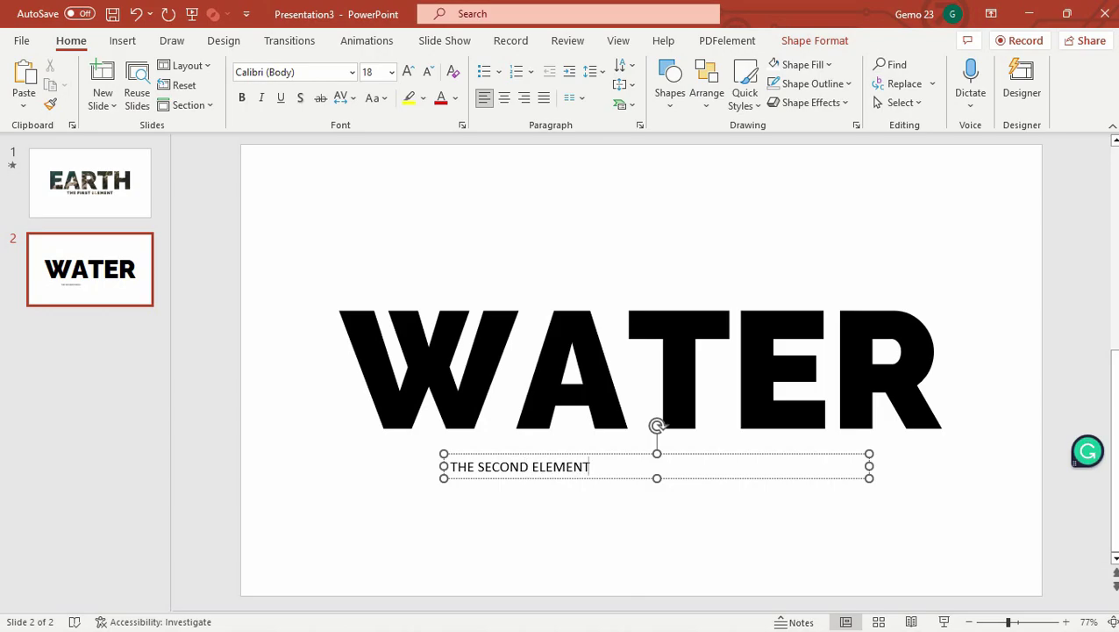
Step: Format the subtitle in Raleway Black, size 28, with Loose character spacing
key(ctrl+a)
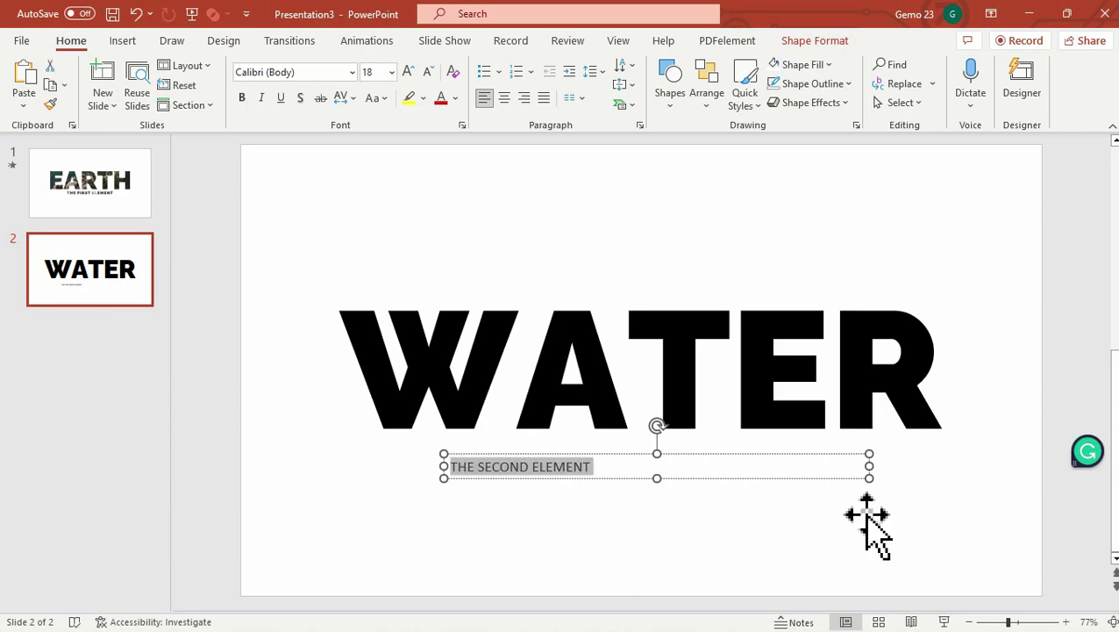
click(352, 72)
click(359, 187)
click(371, 72)
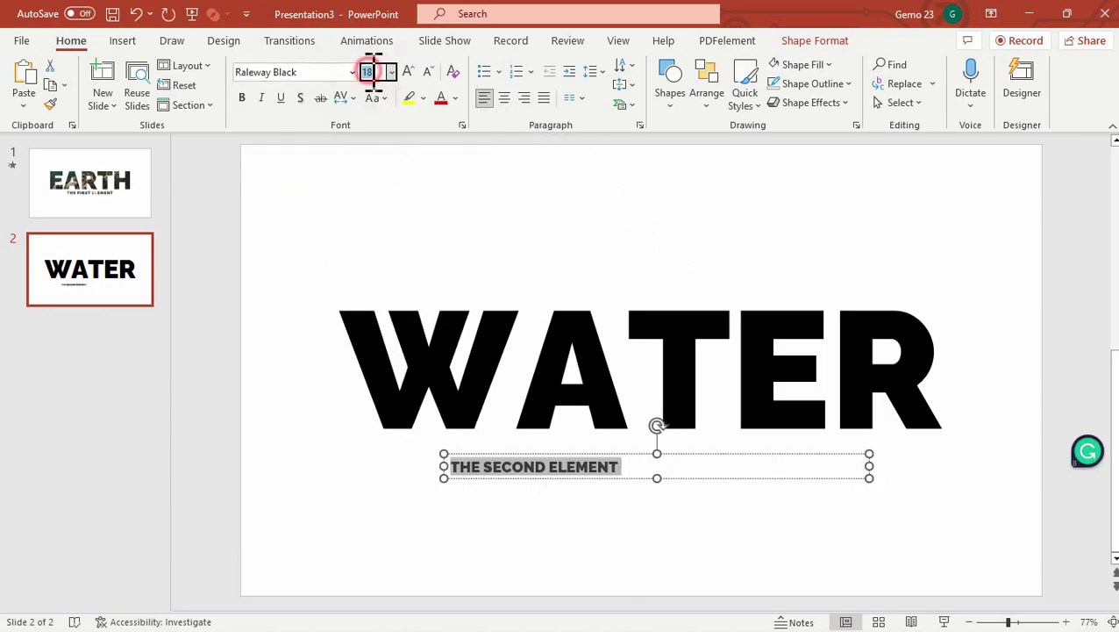
text(28)
key(Return)
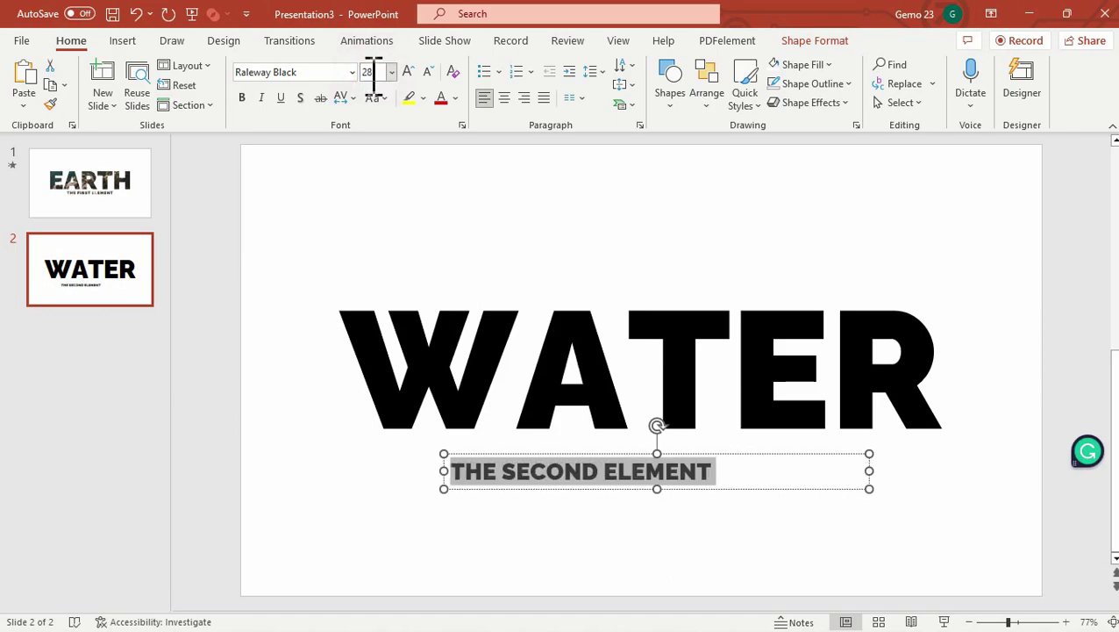
click(354, 105)
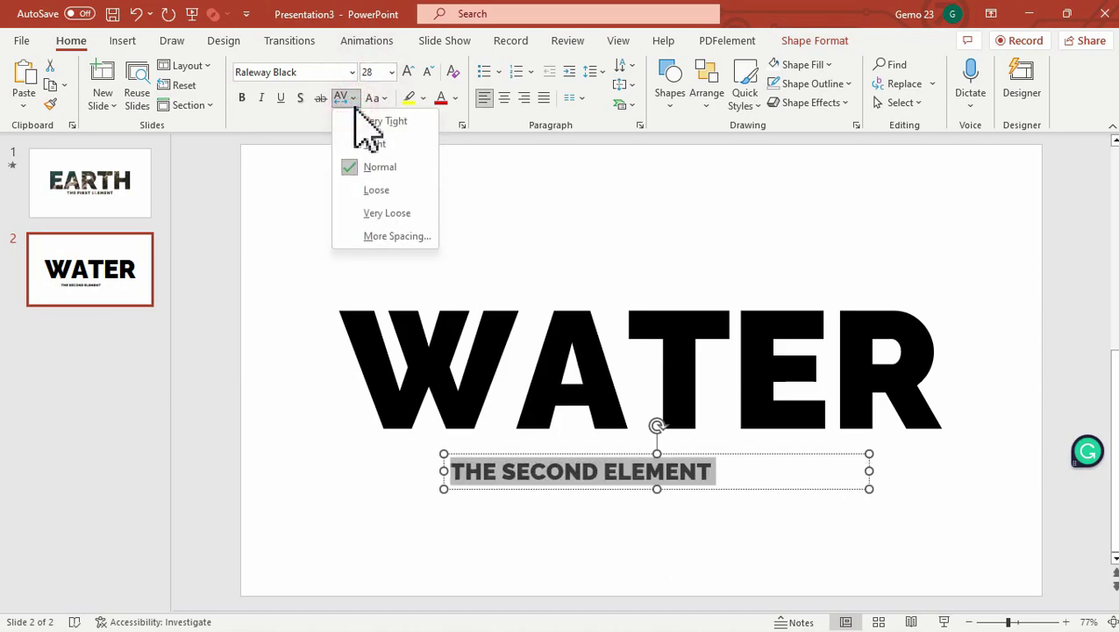
click(391, 189)
Step: Centre-align the subtitle and move its box up just beneath WATER
drag(632, 455, 639, 458)
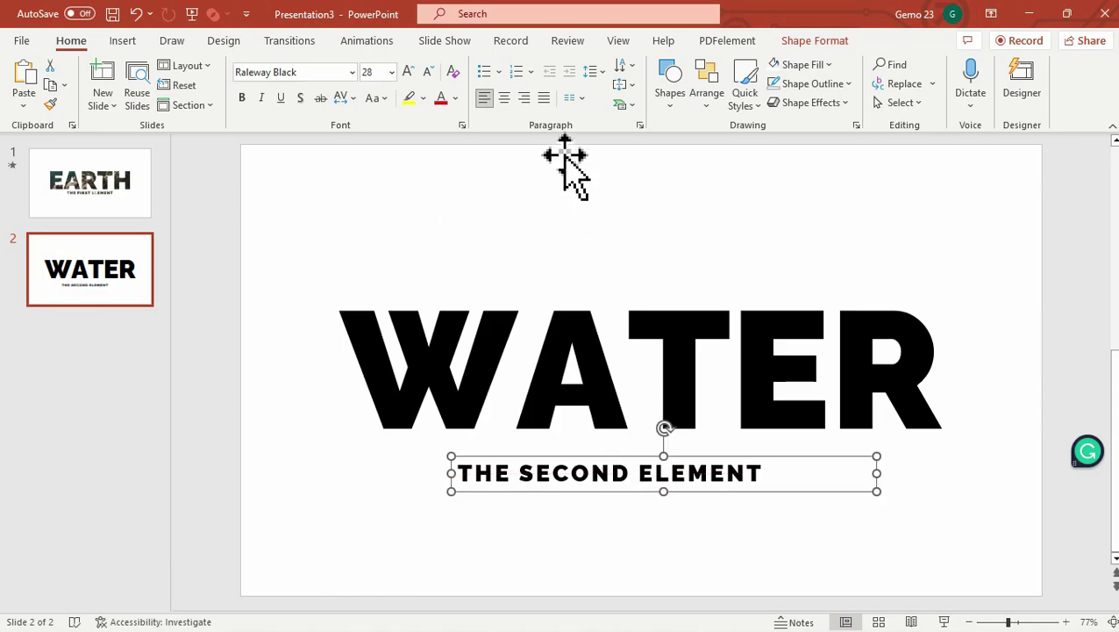
click(504, 99)
drag(633, 461, 606, 439)
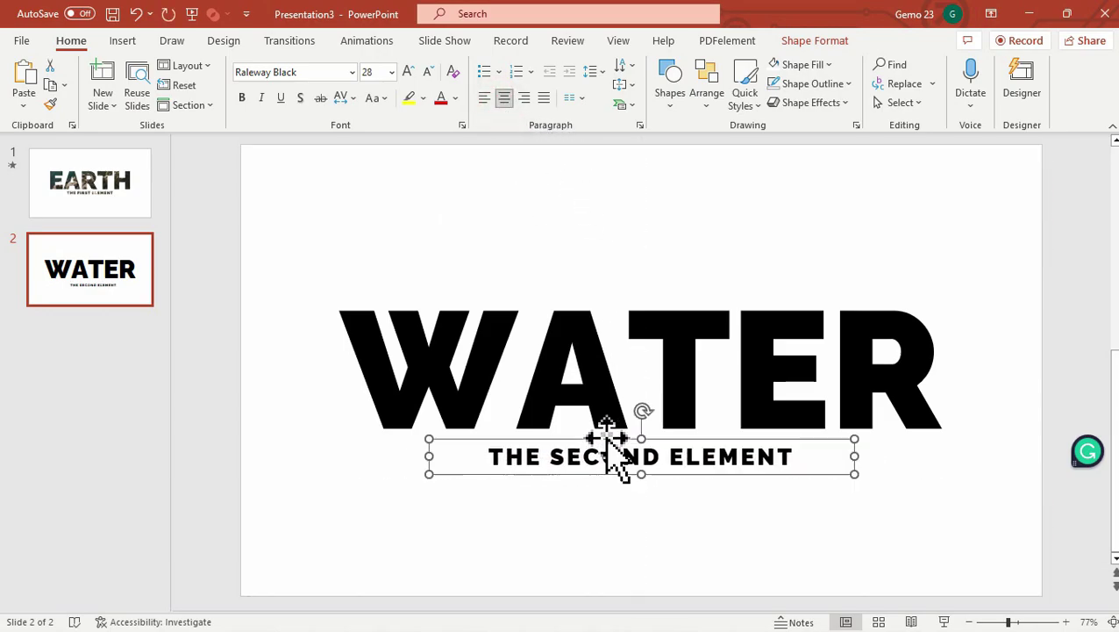
Step: Merge the WATER title and subtitle into one shape and nudge it up slightly
click(562, 338)
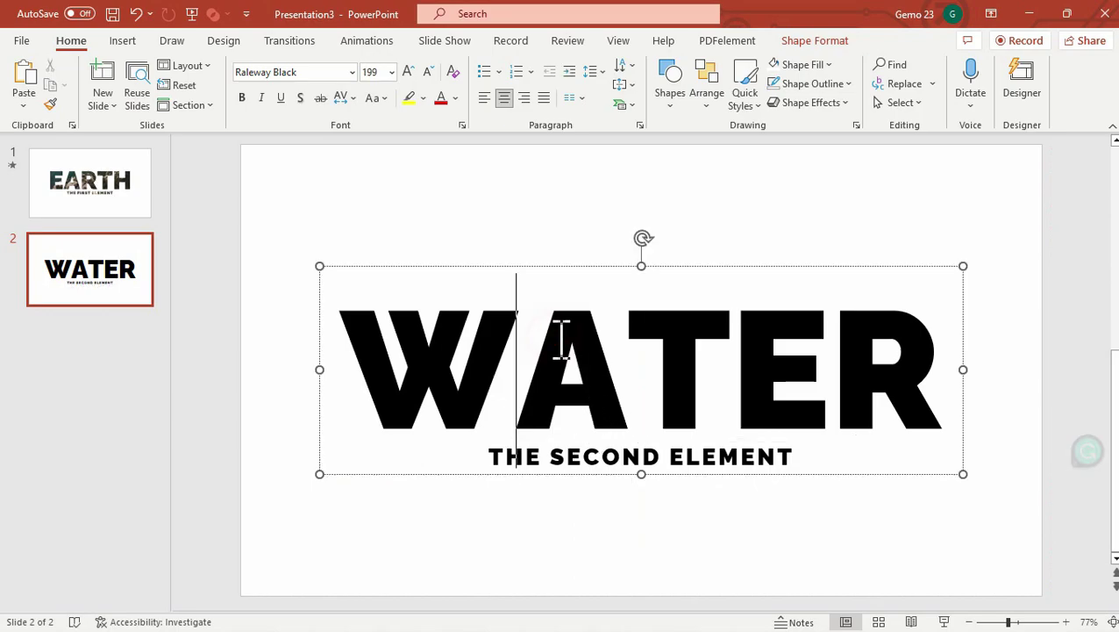
click(616, 267)
shift+click(598, 454)
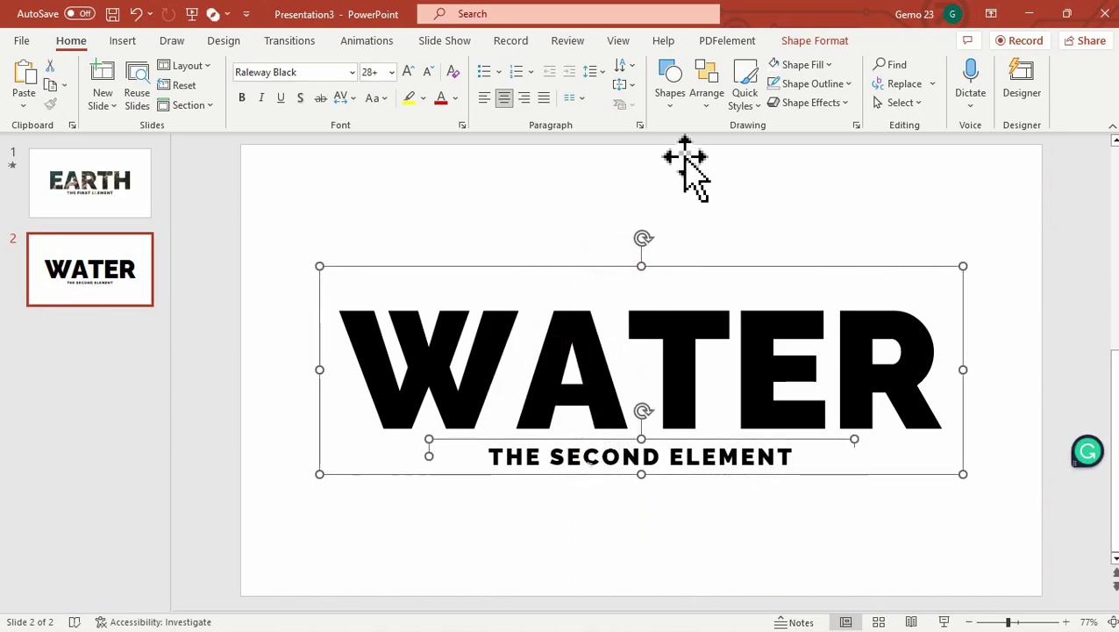
click(807, 40)
click(185, 66)
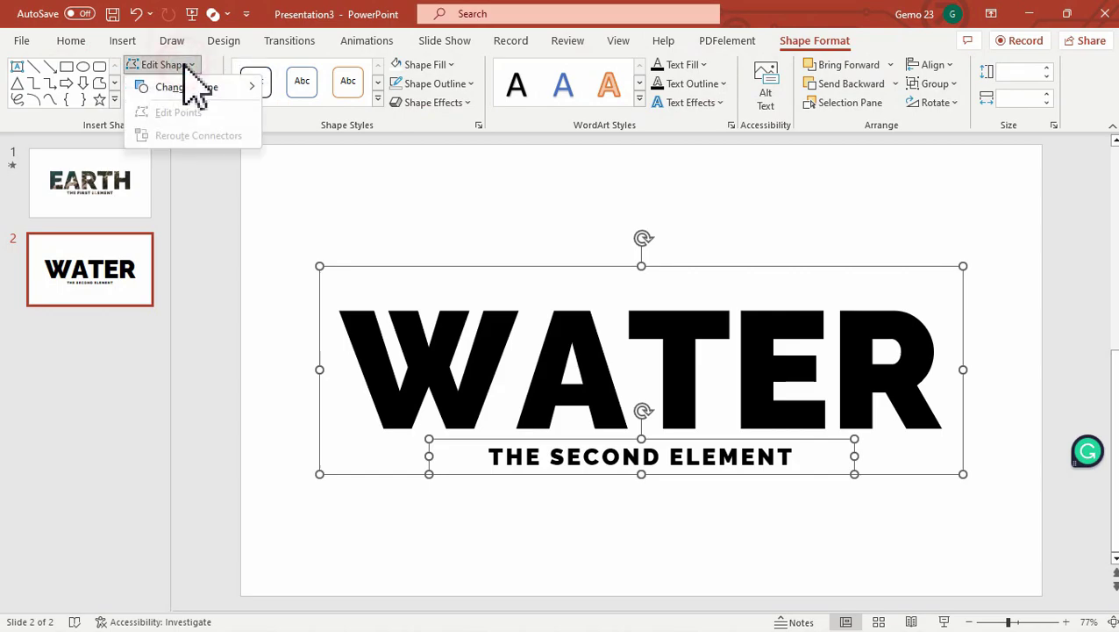
click(184, 65)
click(180, 103)
click(189, 123)
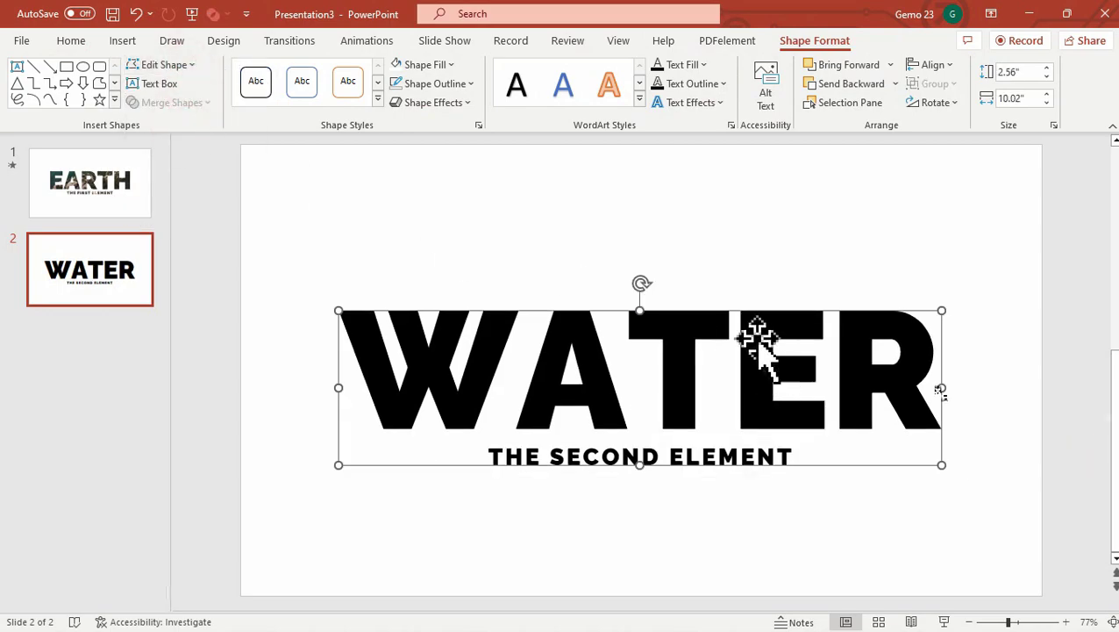
drag(748, 317, 748, 298)
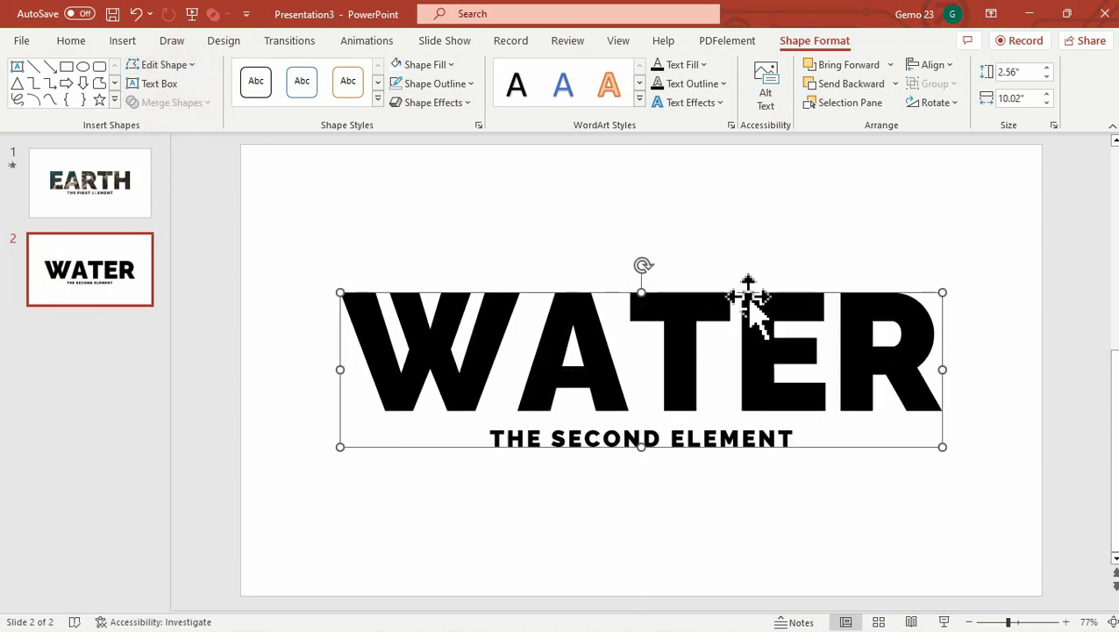
Step: Subtract the WATER lettering from the white slide-sized rectangle to cut out the letters
click(1056, 311)
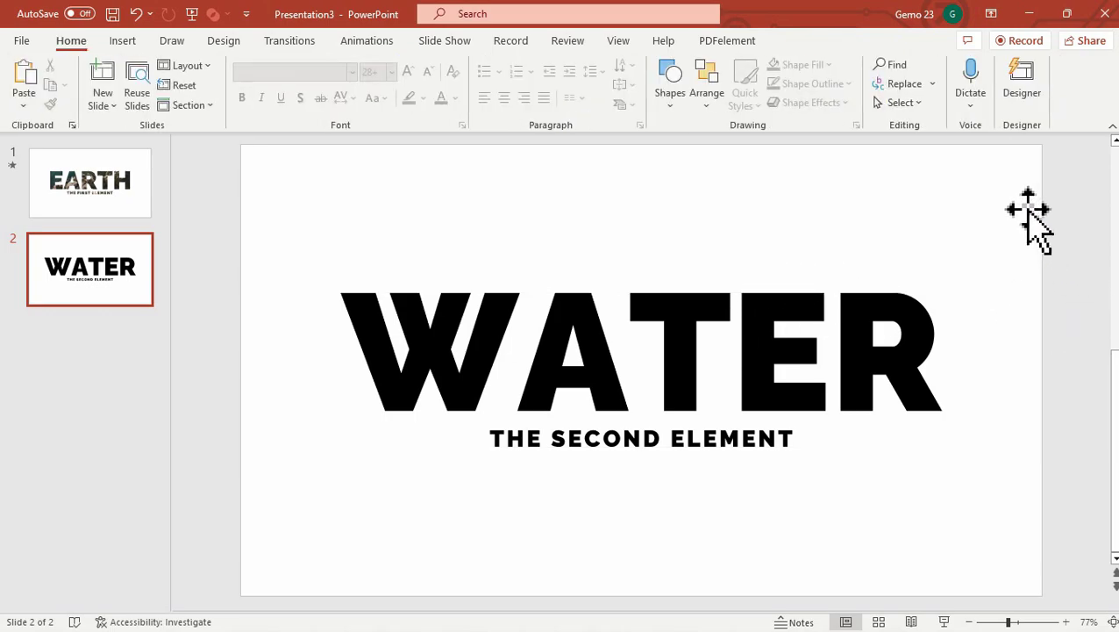
click(1000, 206)
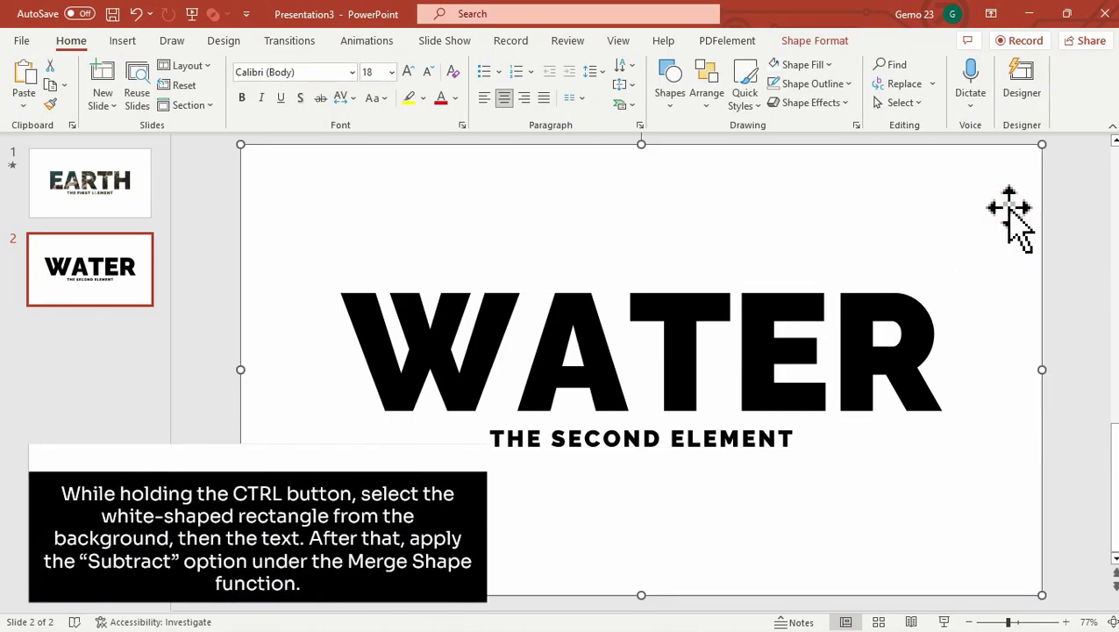
ctrl+click(777, 321)
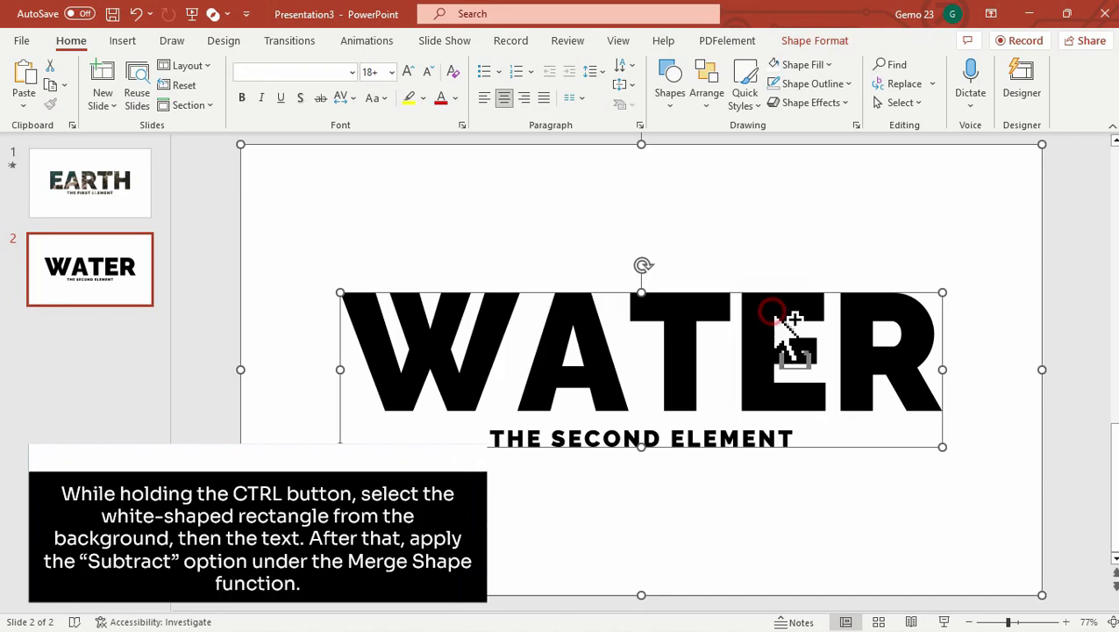
click(226, 15)
click(227, 16)
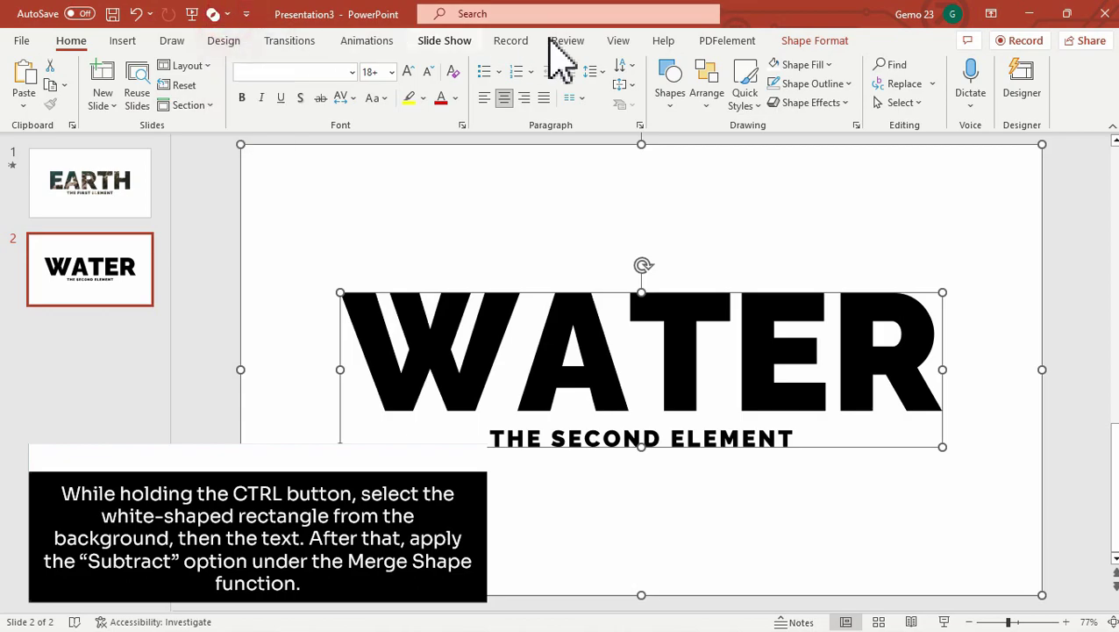
click(798, 45)
click(175, 103)
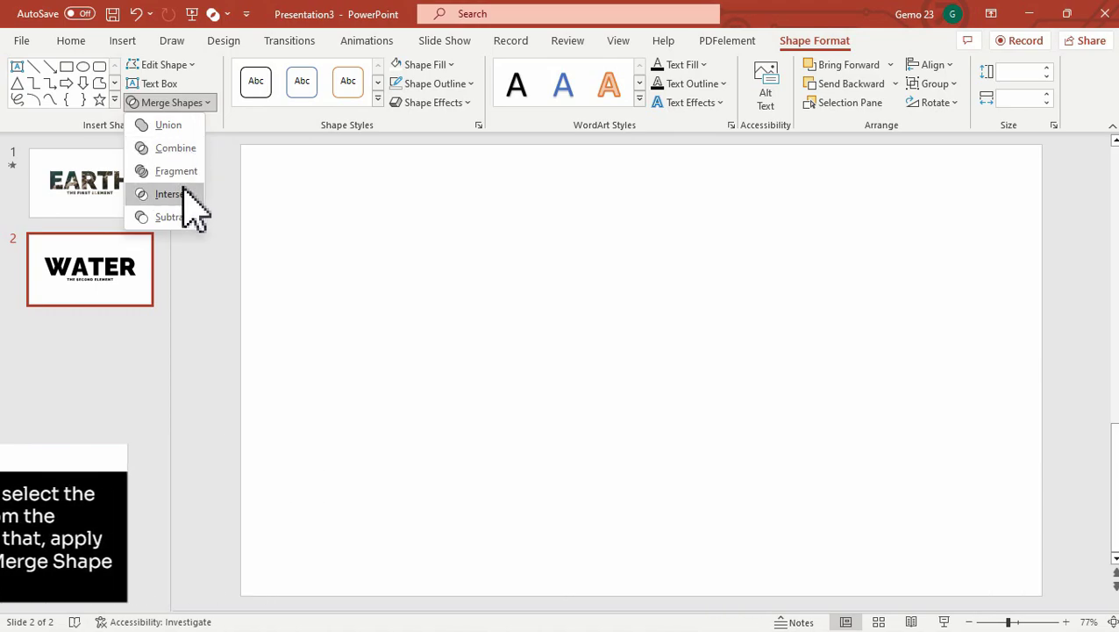
click(173, 217)
click(215, 184)
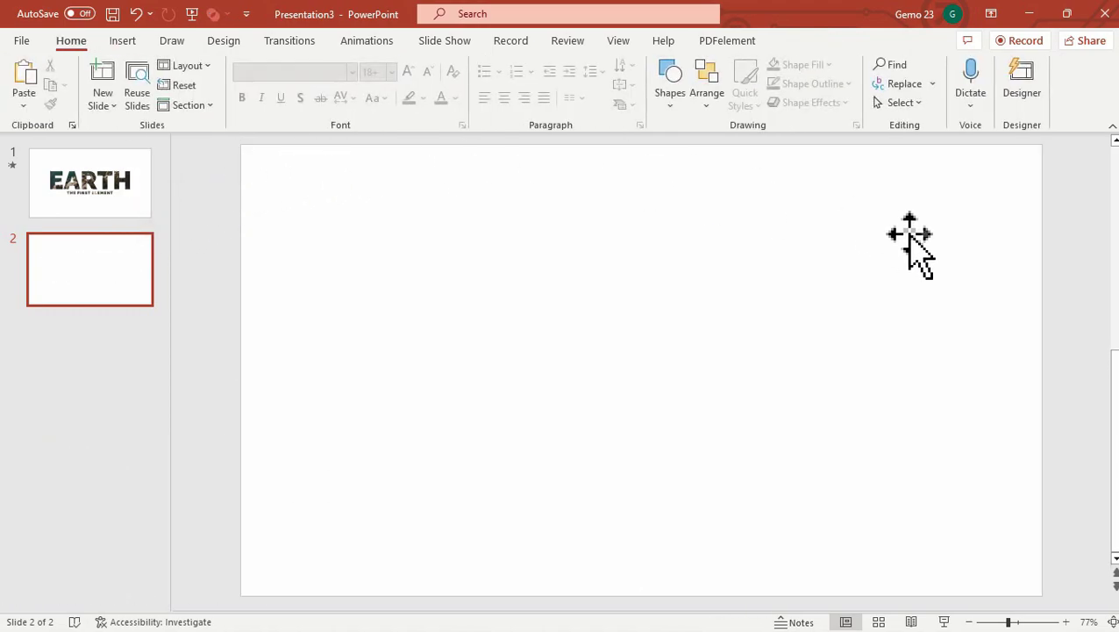
Step: Give the slide a solid blue background fill, after trying black and red, and realign the cut-out
right_click(1061, 256)
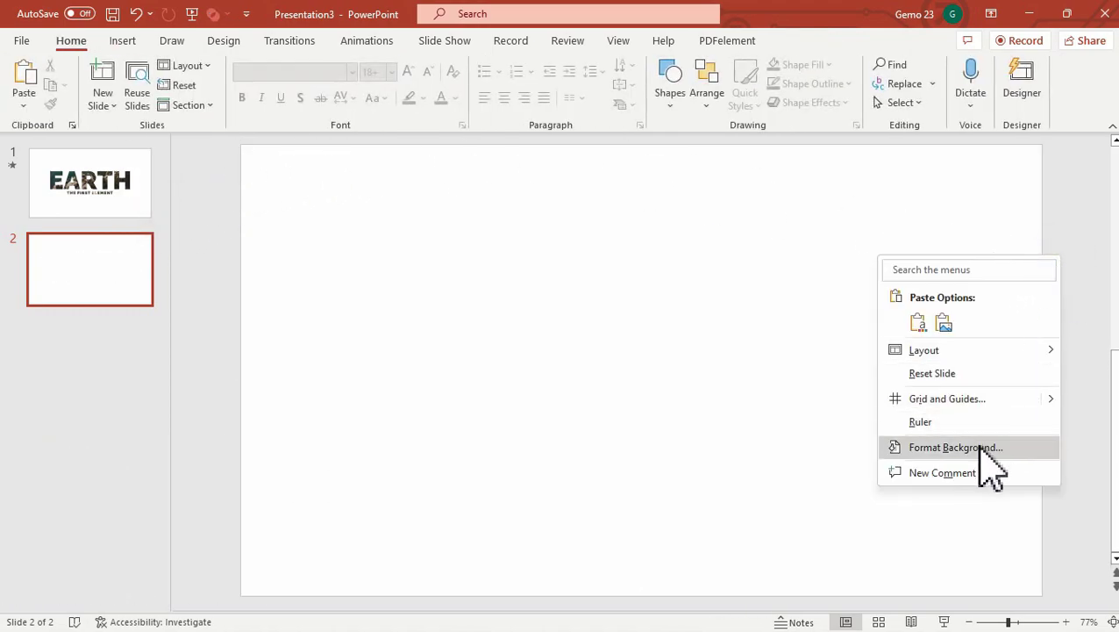
click(956, 448)
click(1077, 352)
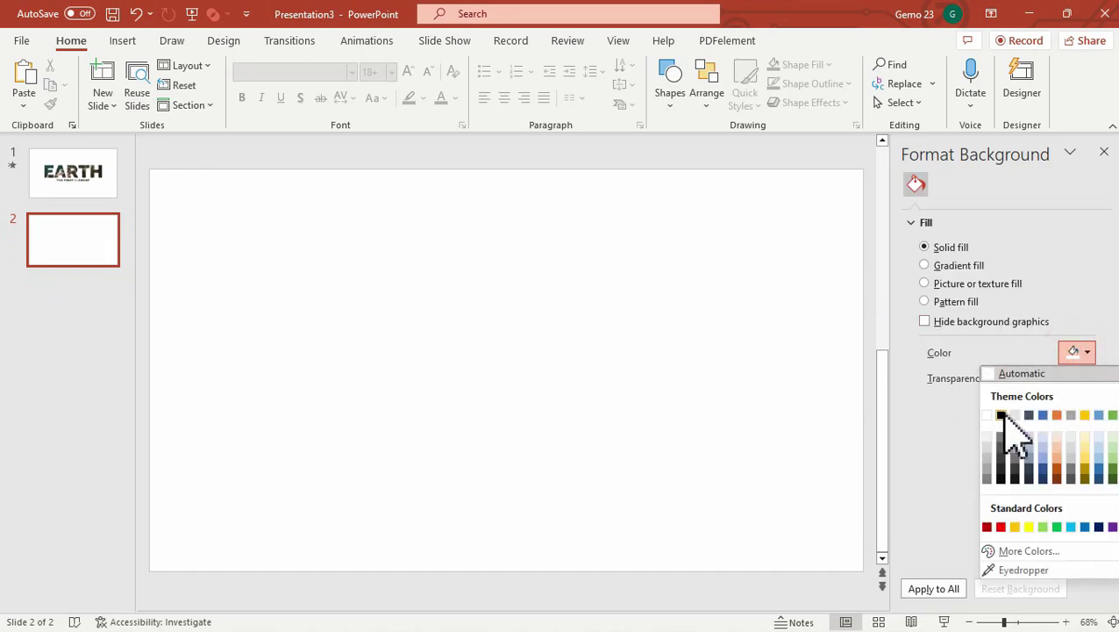
click(1003, 415)
click(1075, 353)
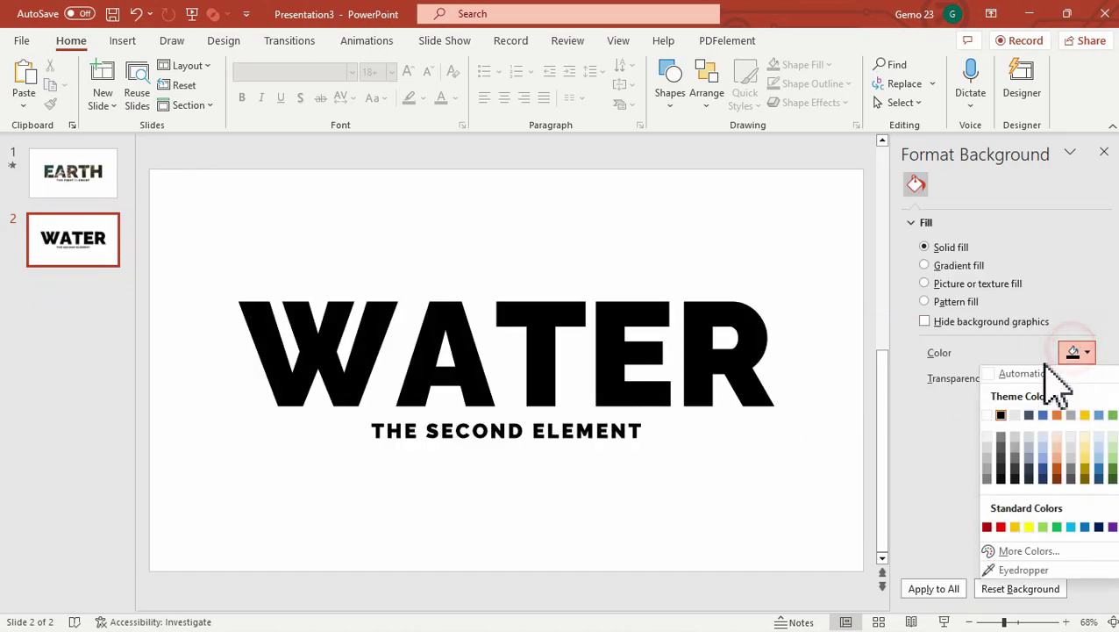
click(997, 527)
mouse_move(617, 226)
mouse_down()
mouse_move(692, 195)
mouse_move(647, 229)
mouse_move(619, 219)
mouse_up()
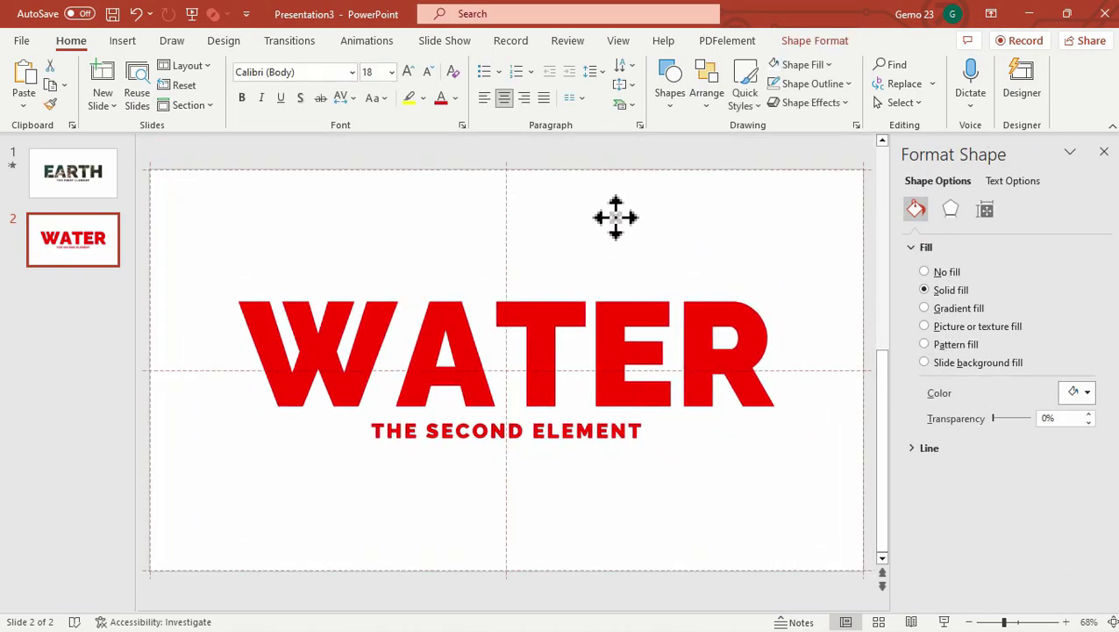
click(840, 151)
click(1077, 353)
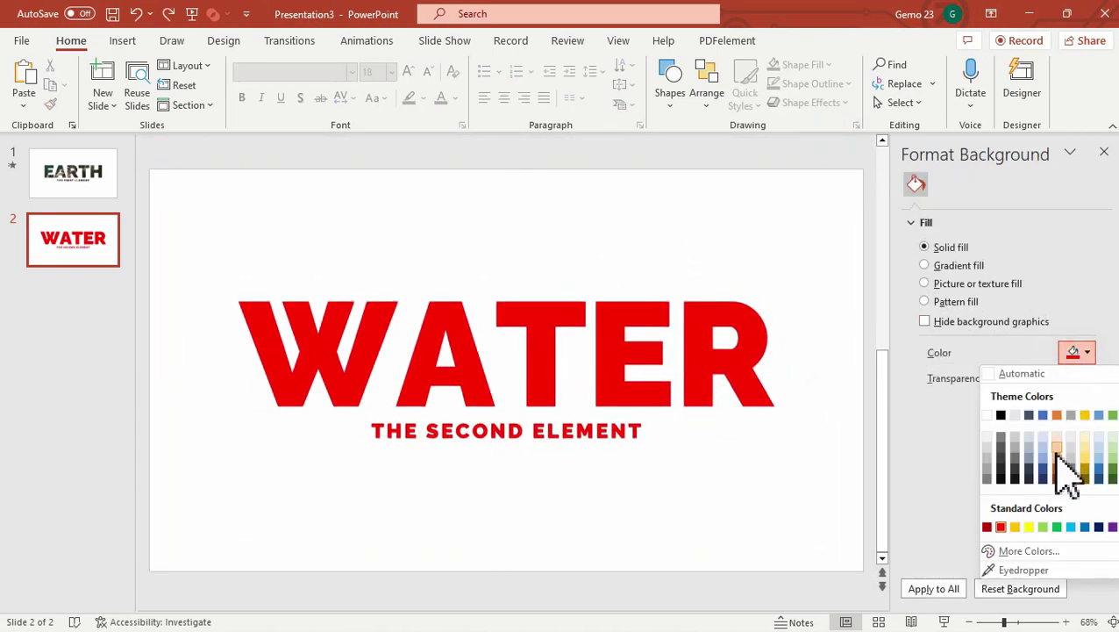
click(1085, 527)
click(1104, 151)
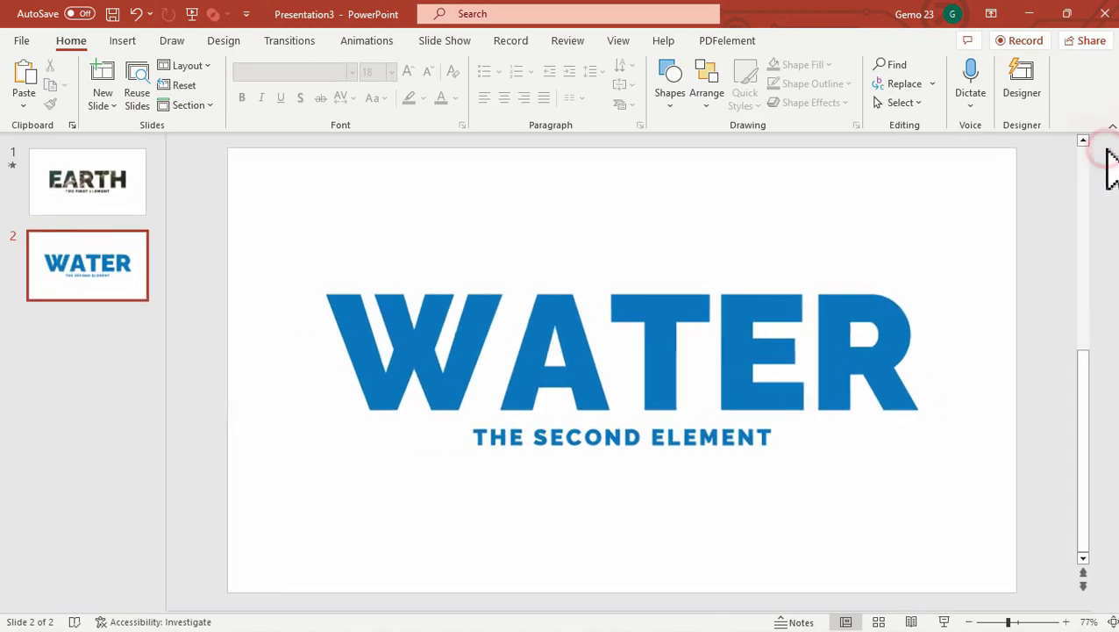
click(123, 40)
Step: Insert the ocean waves video from this computer and enlarge it over the slide
click(940, 98)
click(965, 148)
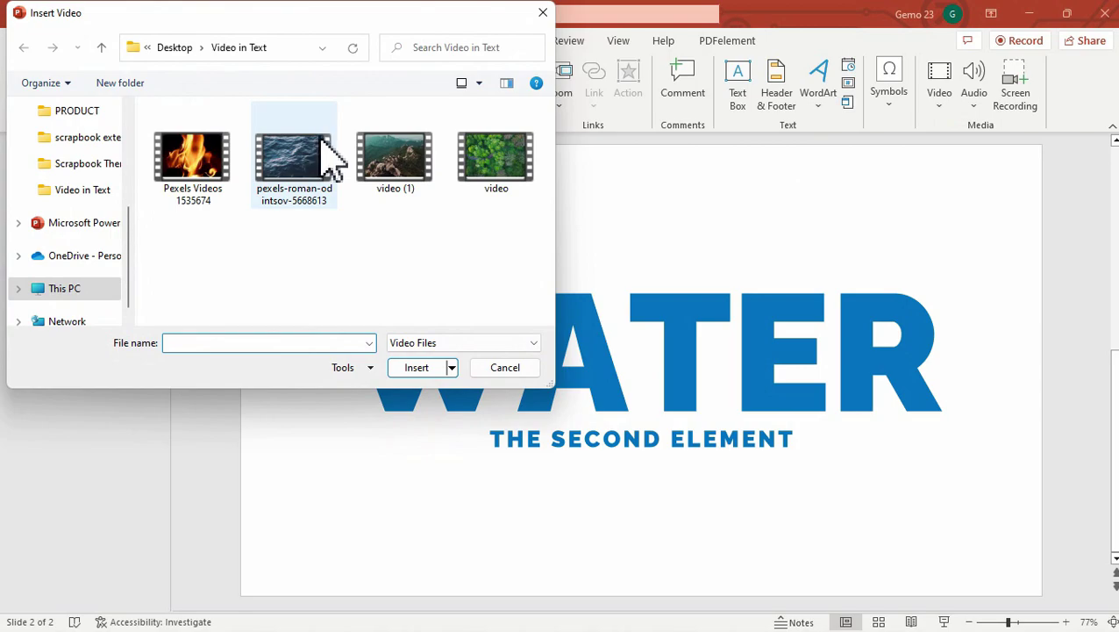
double_click(320, 141)
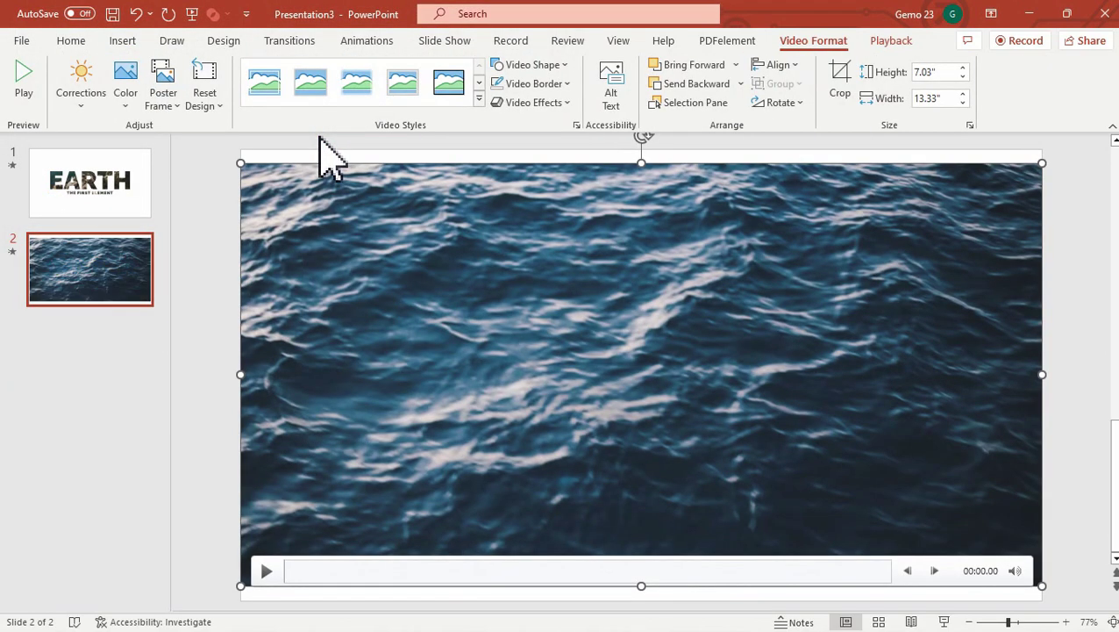
drag(241, 161, 227, 131)
drag(692, 329, 710, 330)
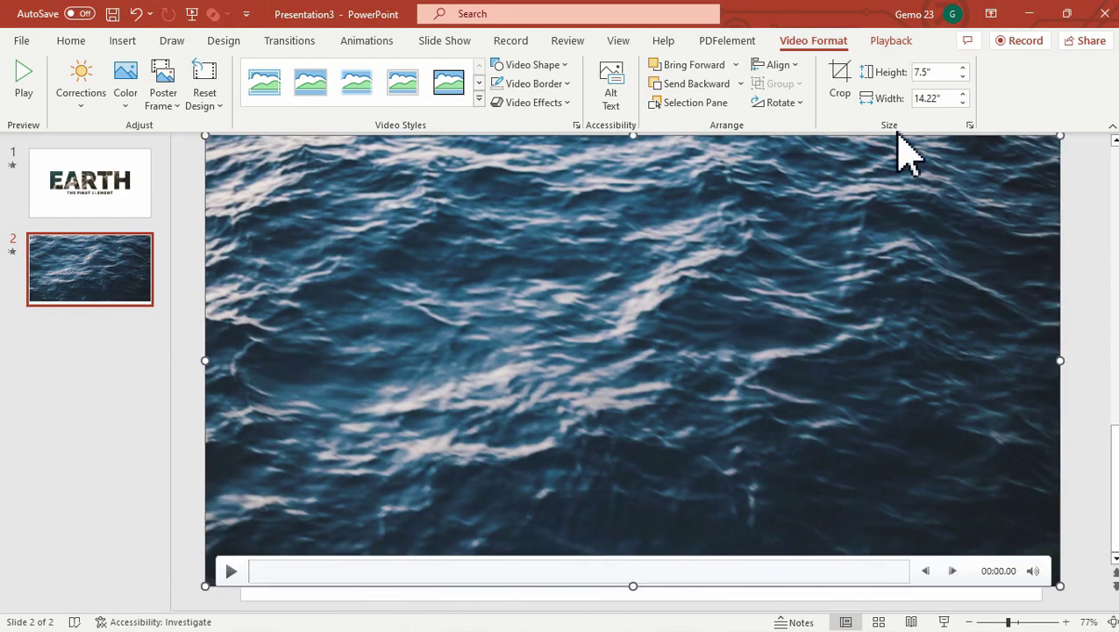
Step: Crop the video's left, right, top and bottom edges to match the slide exactly
click(839, 87)
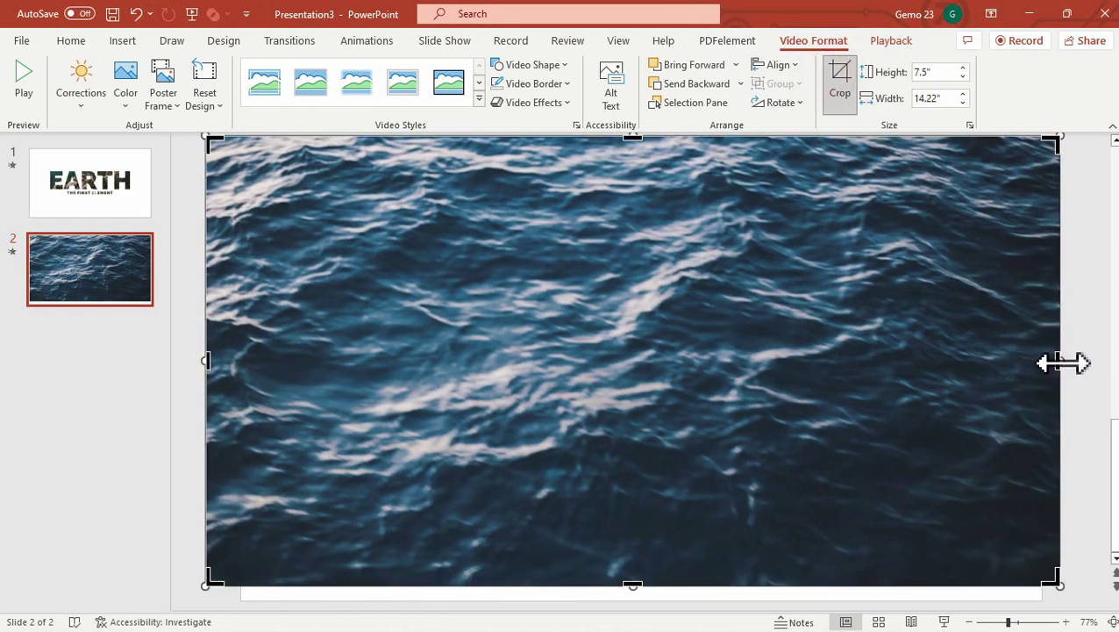
mouse_move(1056, 361)
mouse_down()
mouse_move(1007, 352)
mouse_move(1042, 353)
mouse_up()
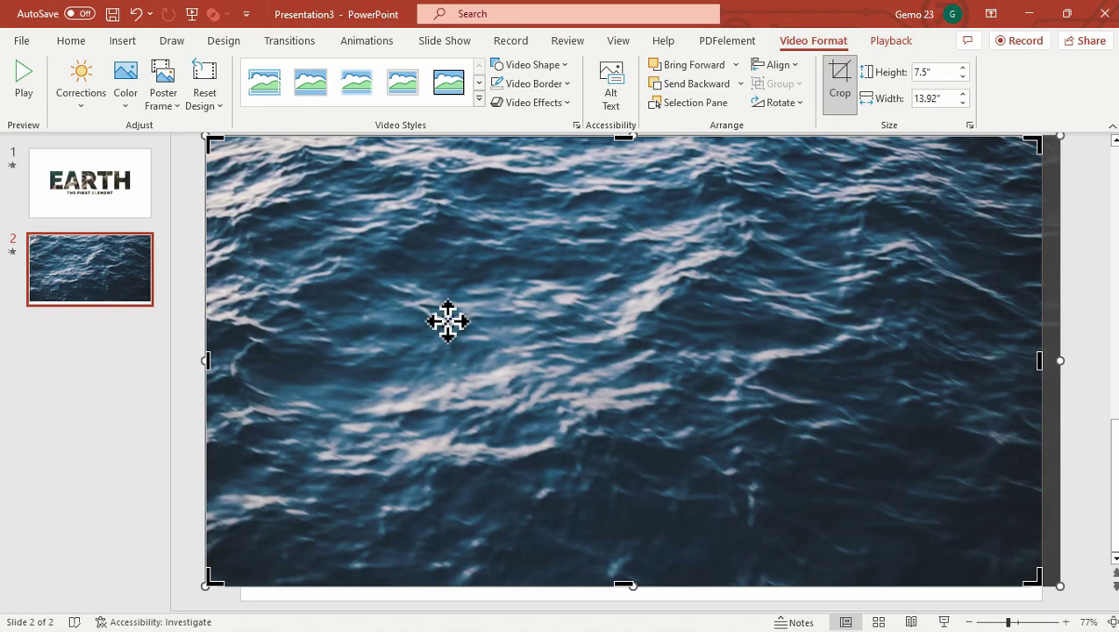
drag(207, 361, 242, 371)
drag(640, 138, 645, 150)
mouse_move(640, 585)
mouse_down()
mouse_move(657, 545)
mouse_move(644, 591)
mouse_up()
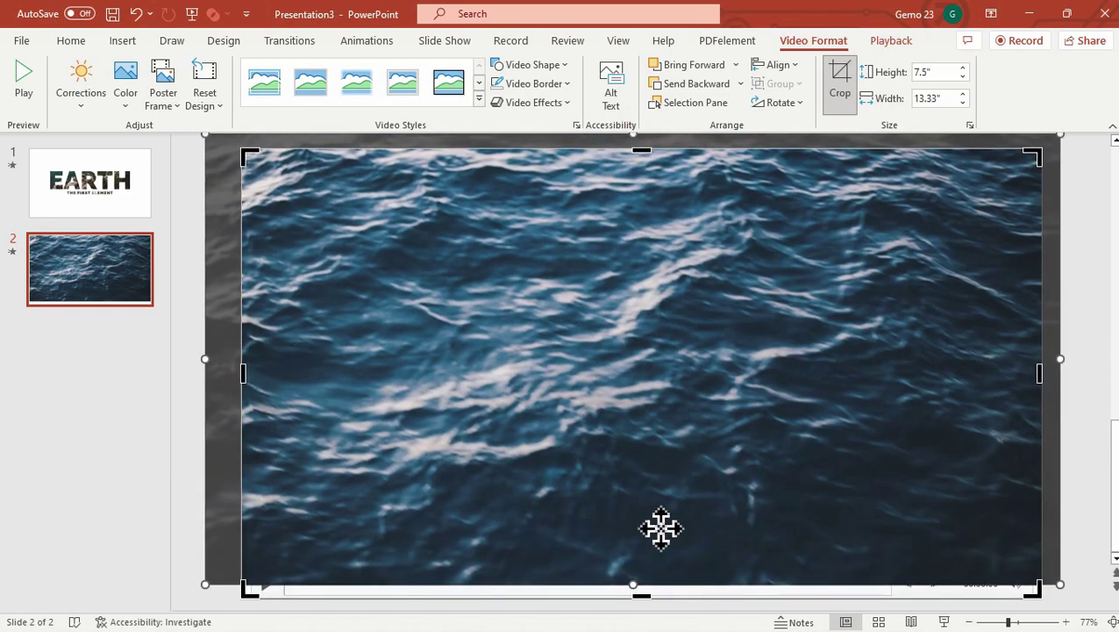
click(1110, 300)
Step: Set the water video's playback Start to Automatically
click(799, 212)
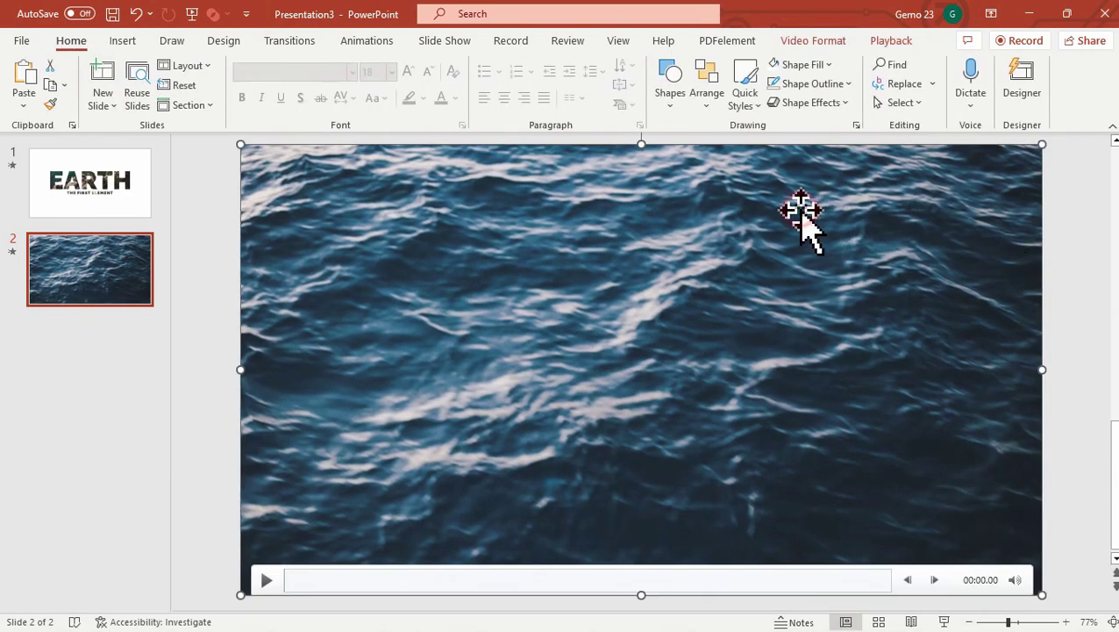
right_click(801, 211)
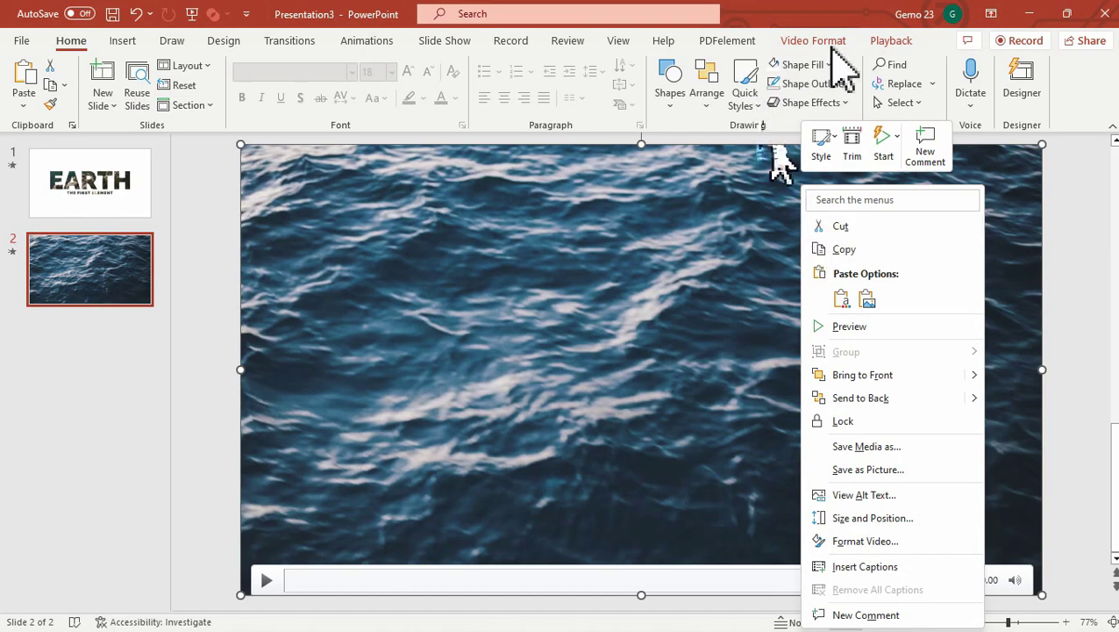
click(891, 40)
click(518, 66)
click(497, 104)
Step: Send the video to back behind the white cut-out shape
right_click(816, 250)
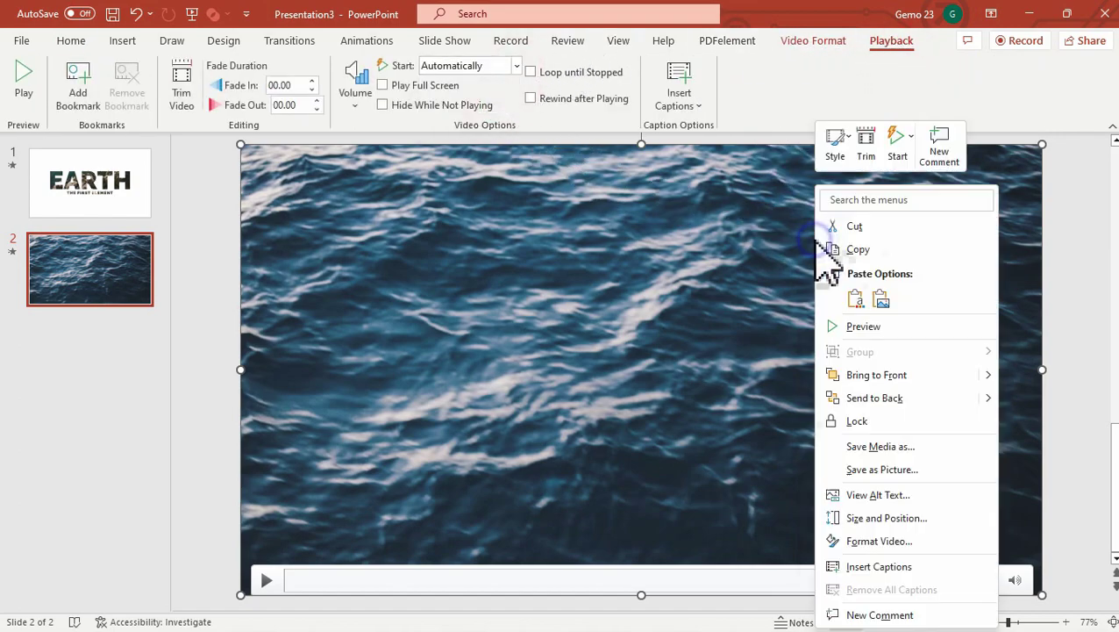
click(864, 326)
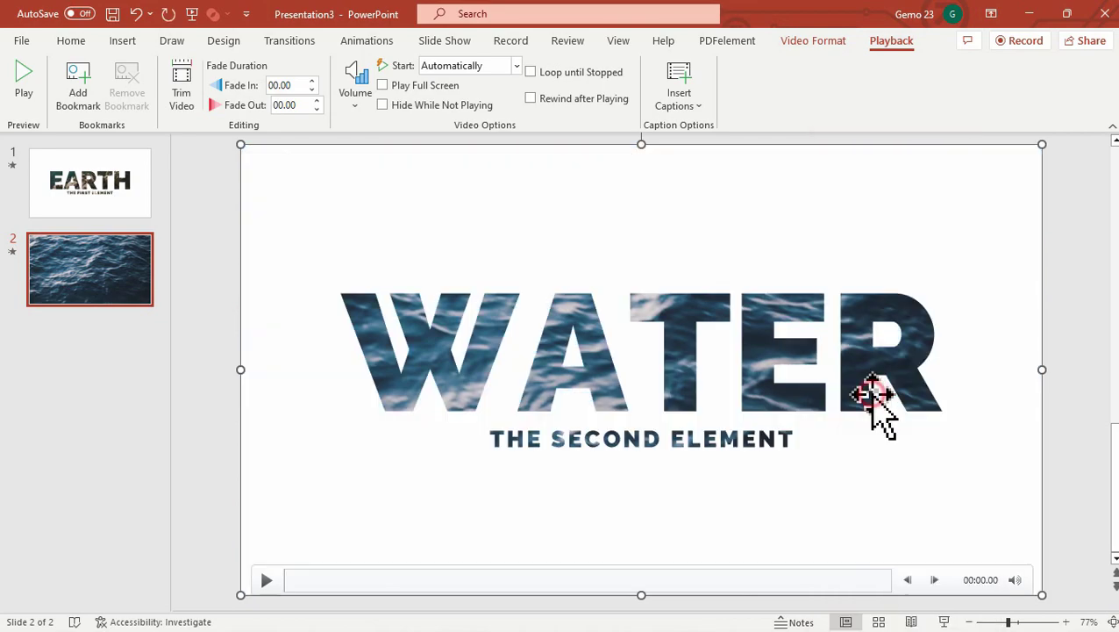
click(1072, 301)
click(437, 41)
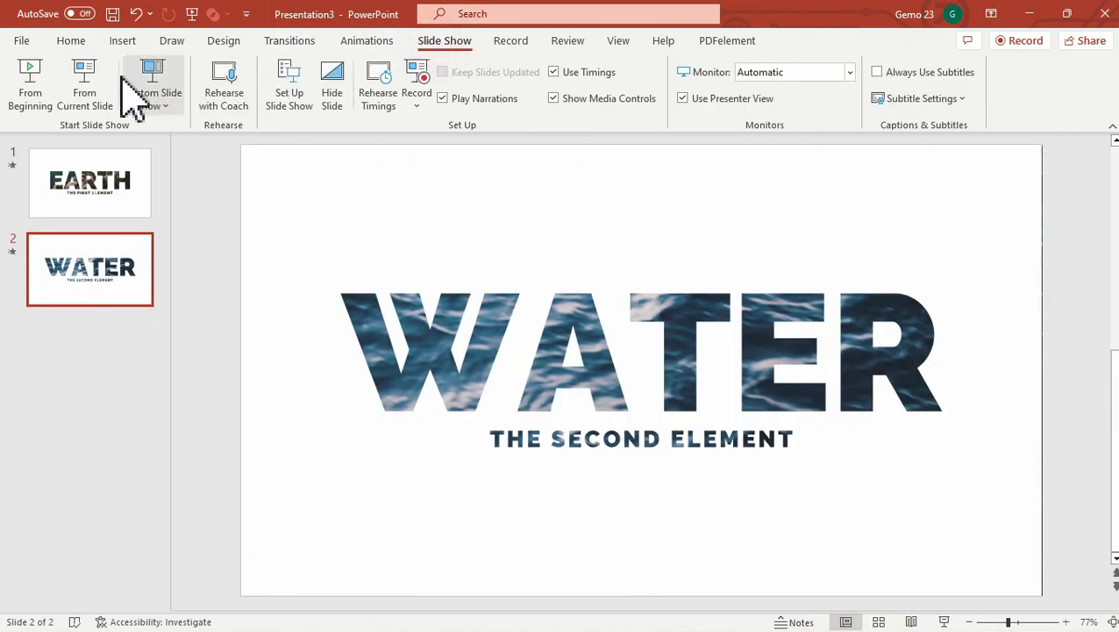